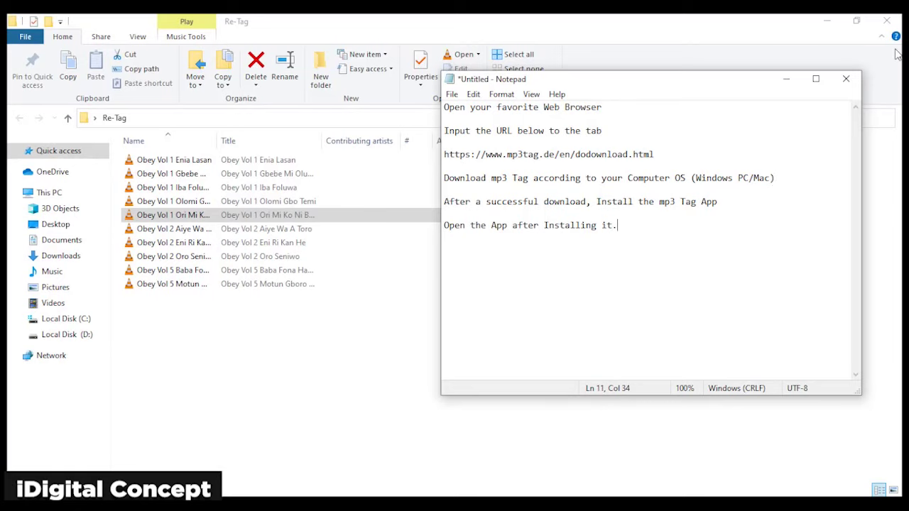
Switch from the Re-Tag folder to Mp3tag and clear all files from its file list
click(826, 21)
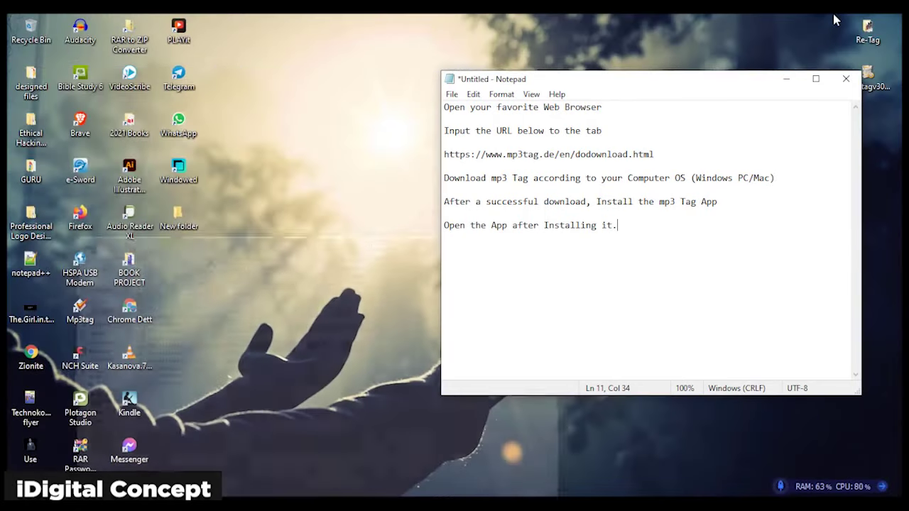
double_click(86, 315)
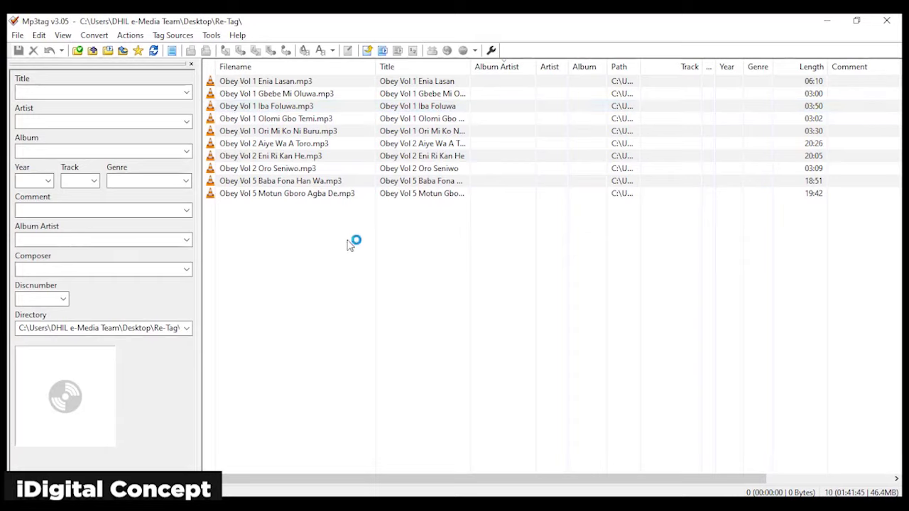
drag(334, 240, 355, 79)
key(ctrl+a)
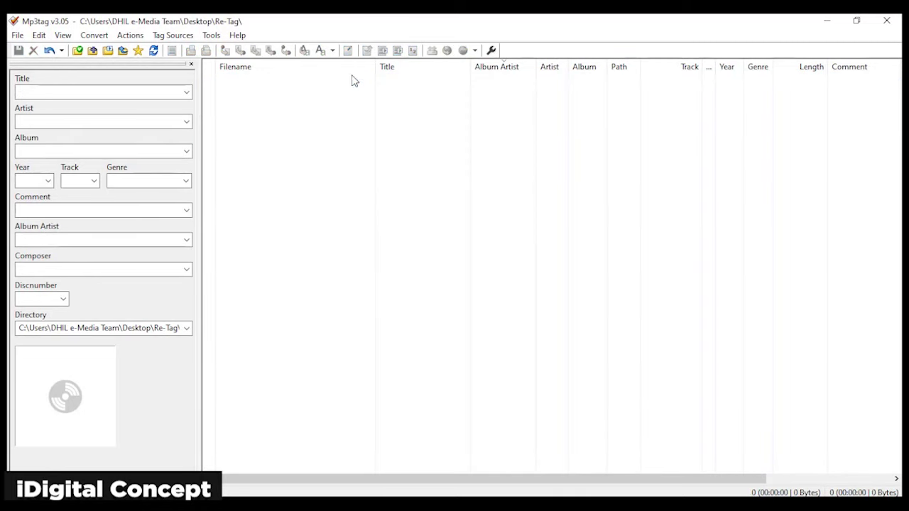
Load all ten Obey MP3 files from the Re-Tag folder into the Mp3tag file list, leaving only Mp3tag in front
click(856, 22)
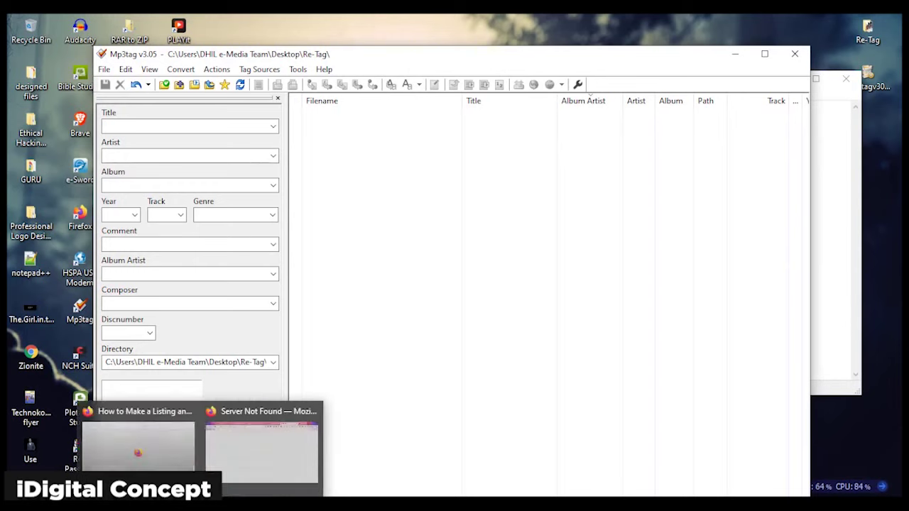
mouse_move(163, 497)
click(223, 485)
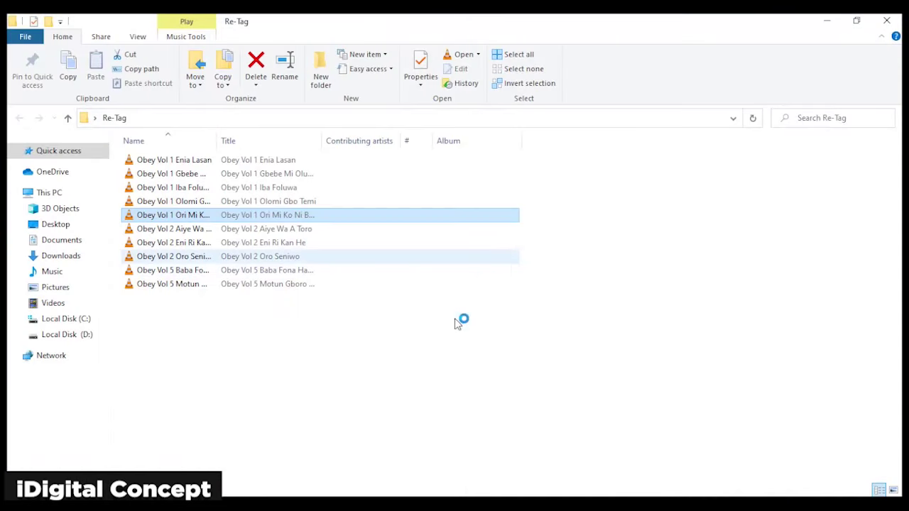
drag(396, 372, 326, 153)
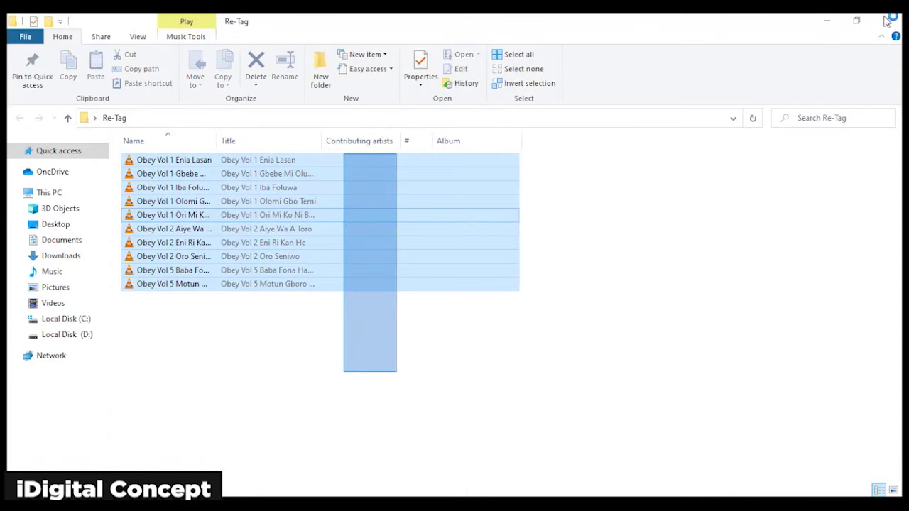
click(856, 20)
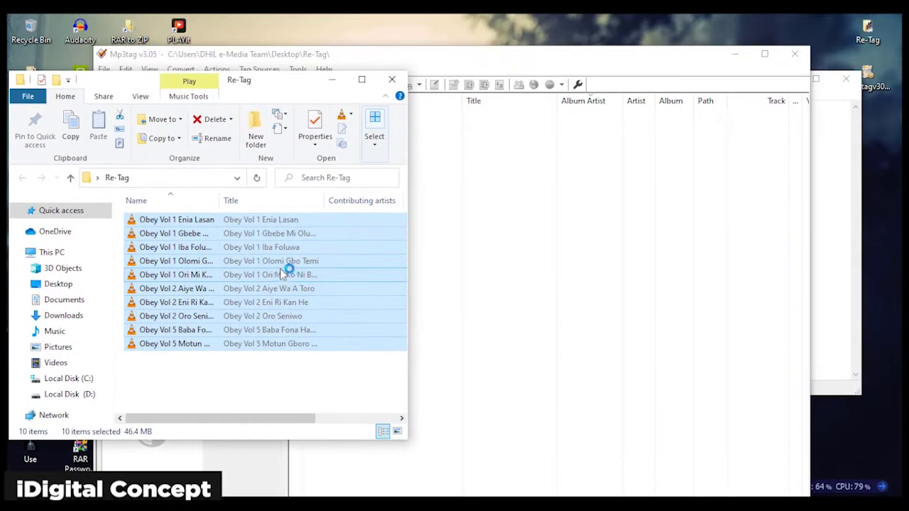
drag(290, 264, 534, 269)
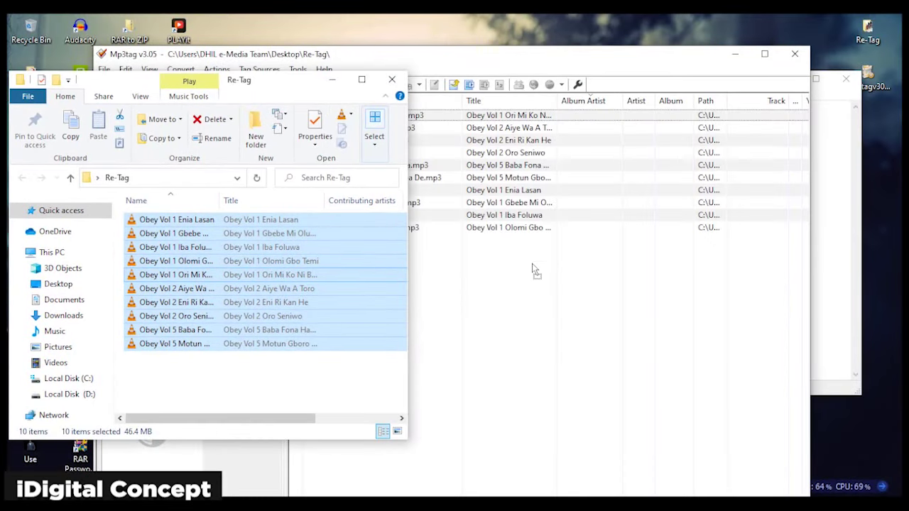
click(333, 81)
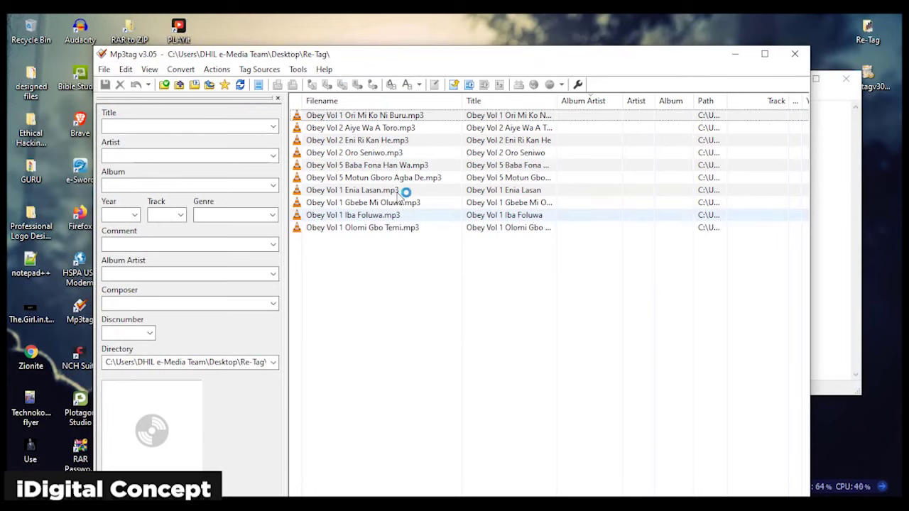
Tag Obey Vol 1 Ori Mi Ko Ni Buru with artist "jkfdsgkhjklh", album "lkej;gmlke" and year "kkjkd", and save the tags
click(360, 117)
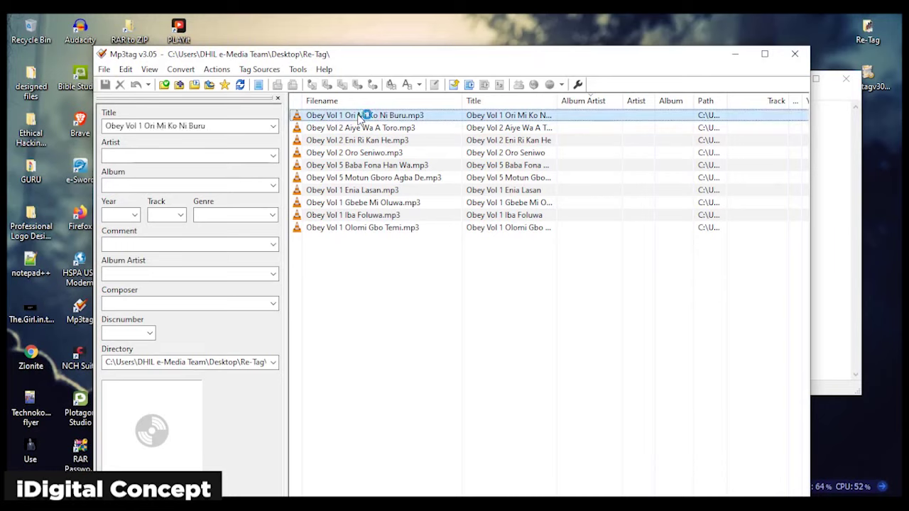
click(362, 128)
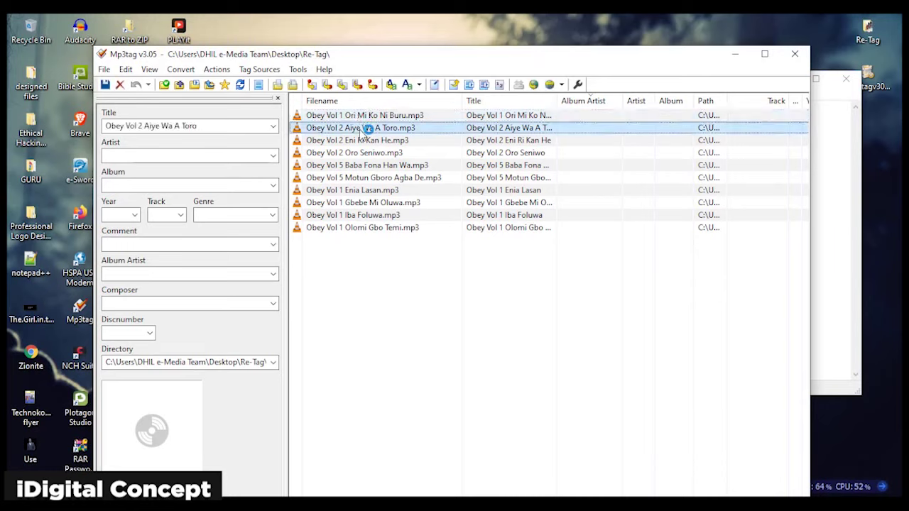
click(353, 141)
click(329, 117)
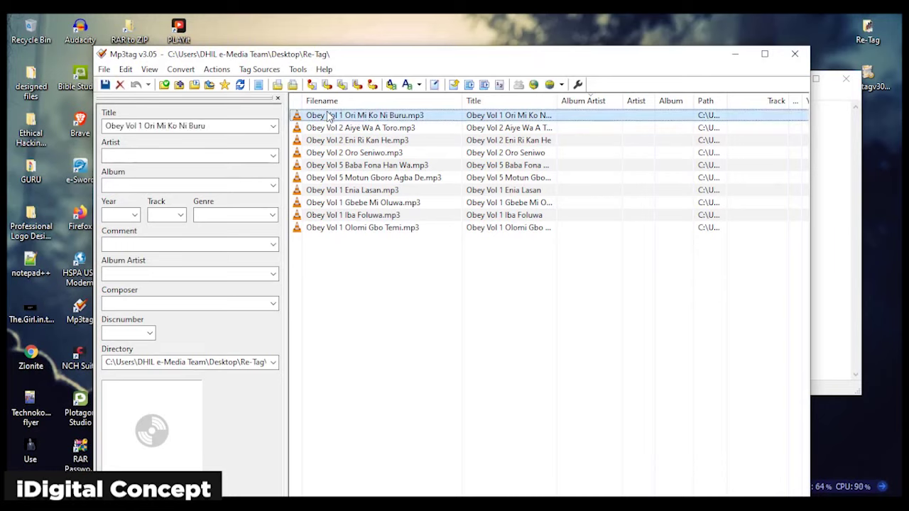
click(154, 156)
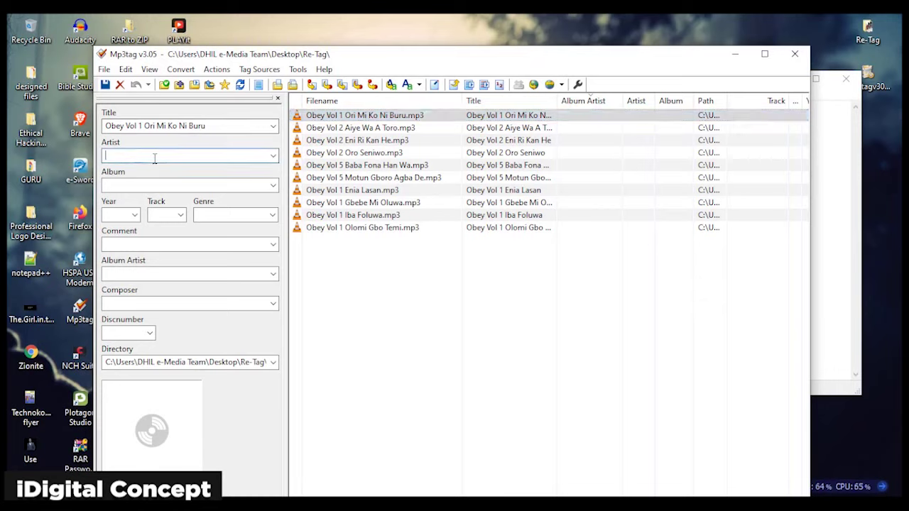
text(jkfdsgkhjklh)
click(148, 185)
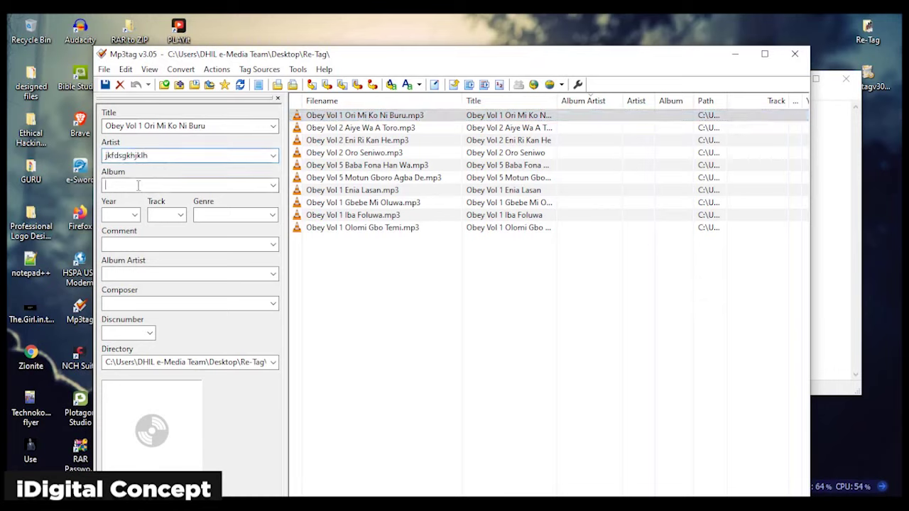
text(lkej;gmlke)
click(109, 218)
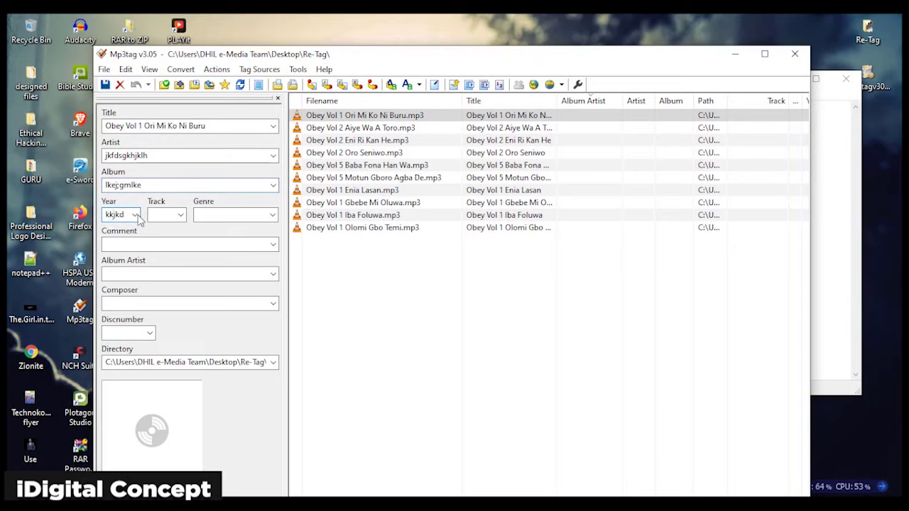
click(105, 85)
click(363, 119)
click(366, 127)
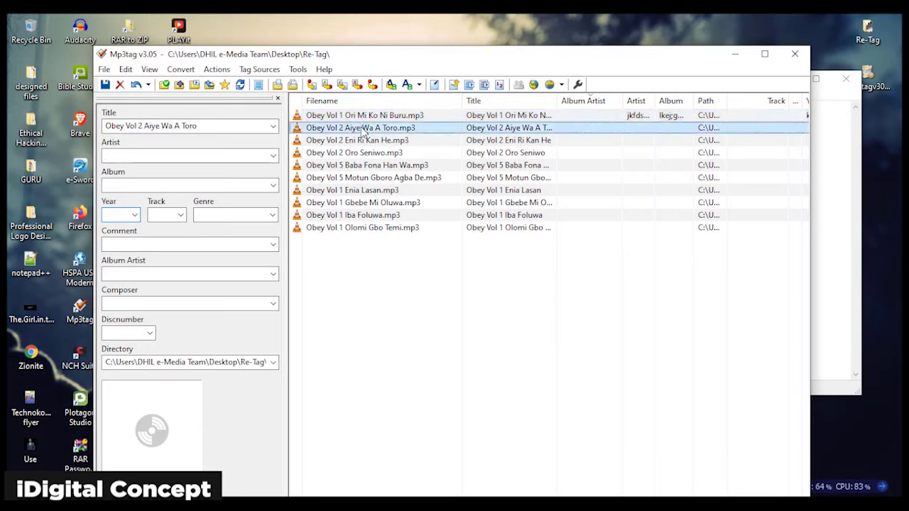
click(146, 156)
text(kjg;skj)
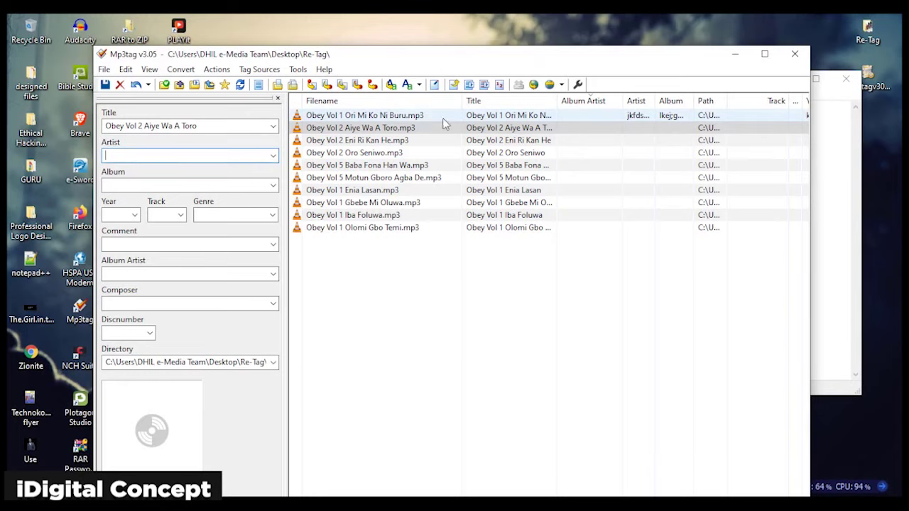
Clear the artist, album and year tags of Obey Vol 1 Ori Mi Ko Ni Buru and save the file
click(409, 116)
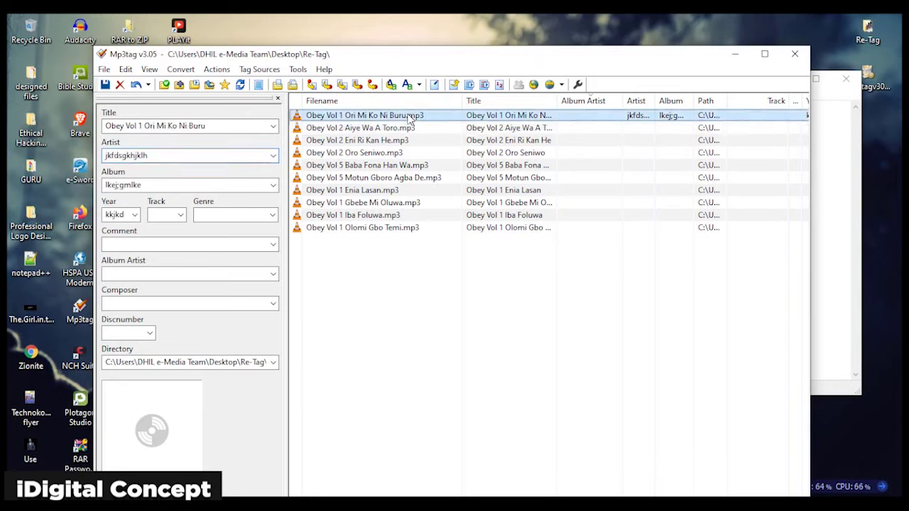
click(162, 155)
key(BackSpace)
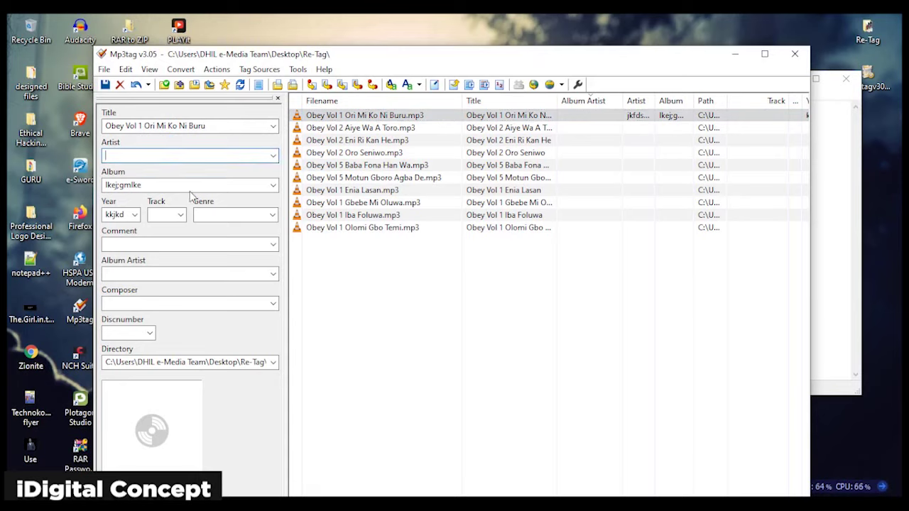
key(Tab)
key(BackSpace)
key(Tab)
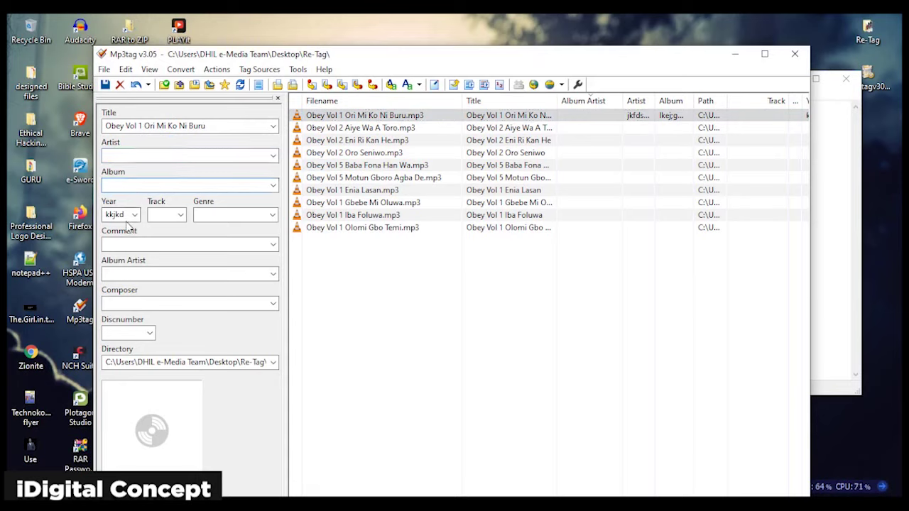
key(BackSpace)
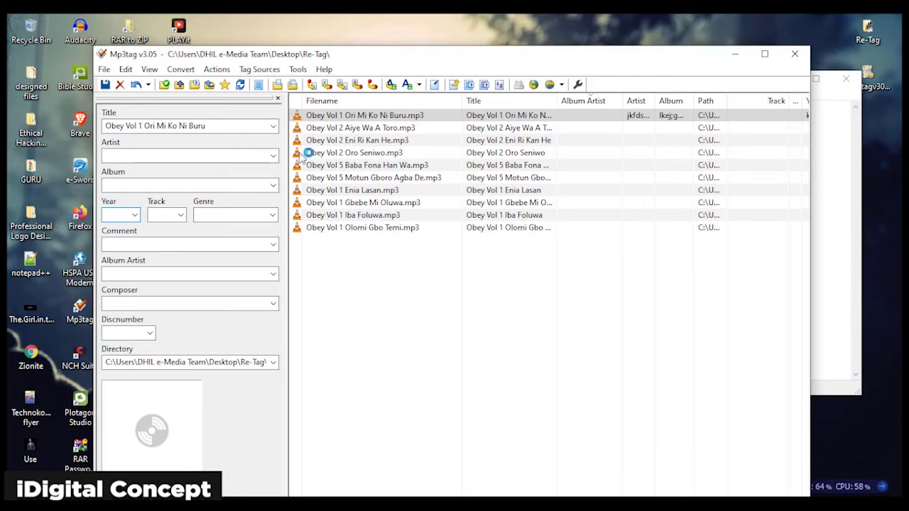
click(105, 84)
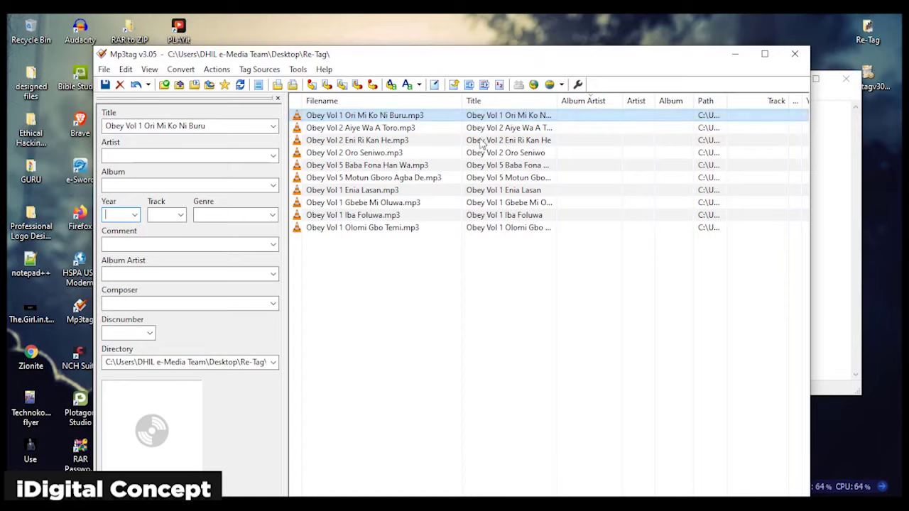
Select all ten tracks in the list and enter "Chief Obey" as their album artist
drag(416, 261, 401, 118)
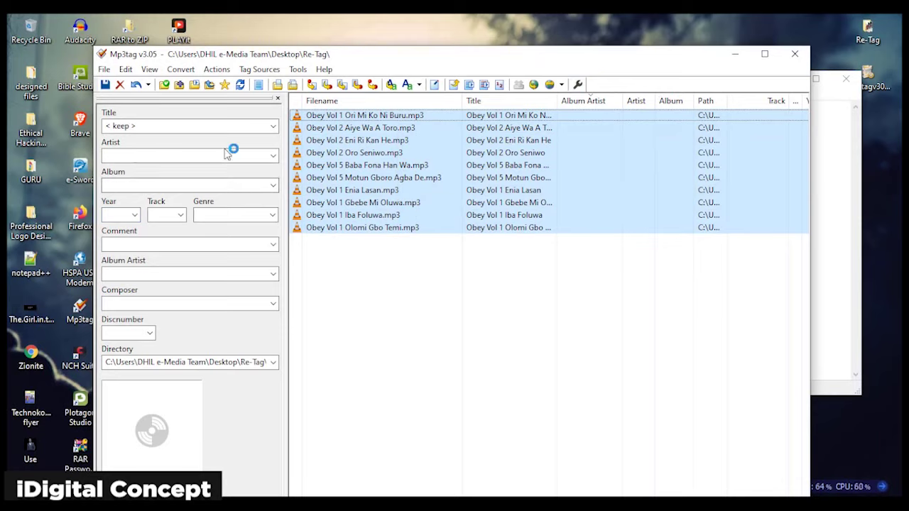
click(126, 272)
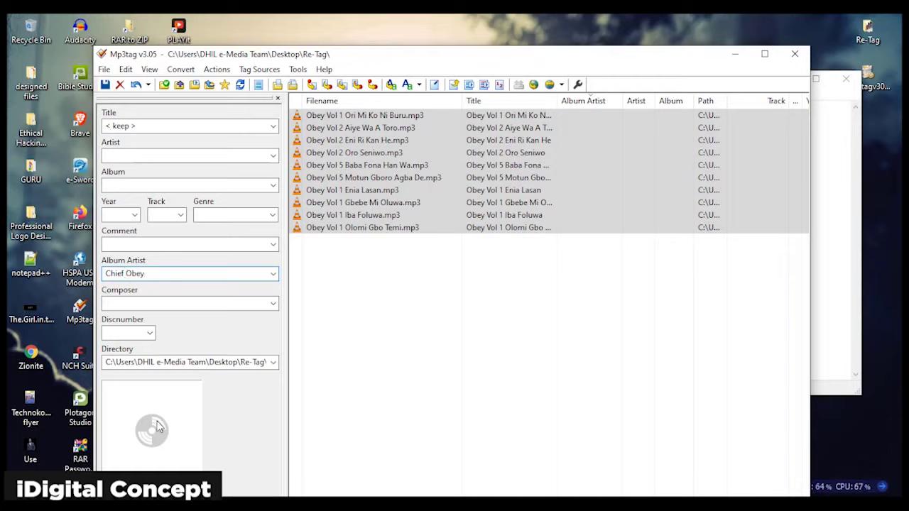
Start adding a cover image to the selected tracks and browse to the Zionite folder on Local Disk (D:)
right_click(157, 426)
right_click(136, 435)
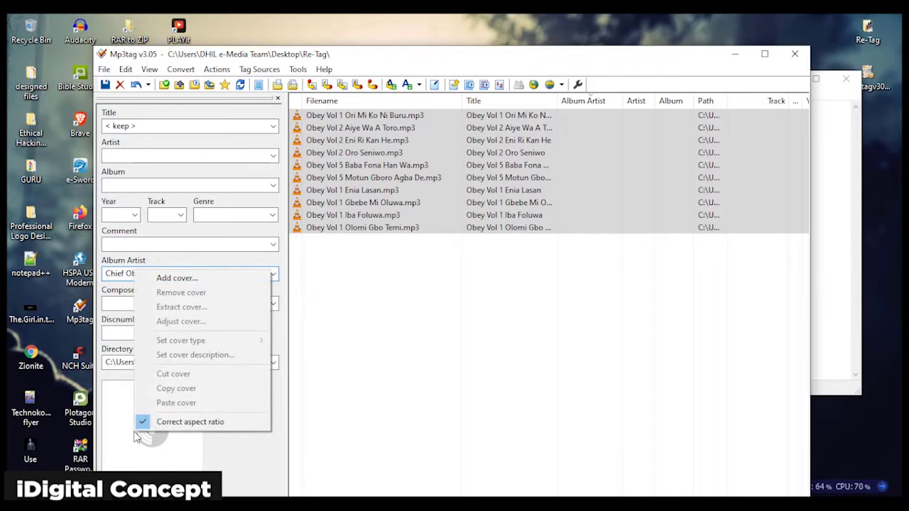
click(179, 282)
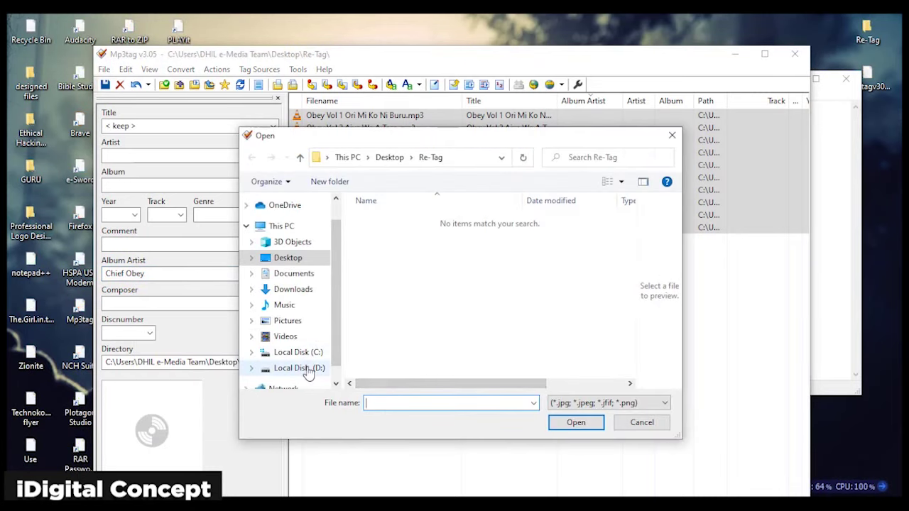
click(307, 369)
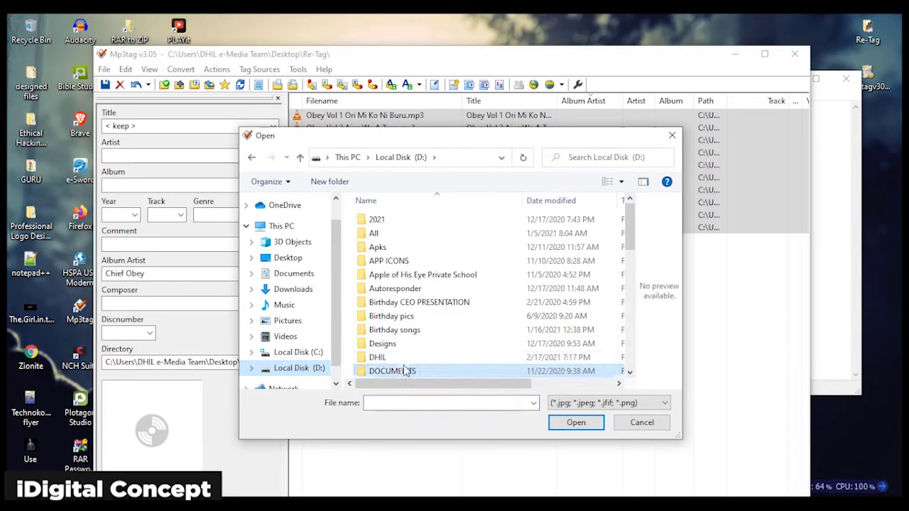
scroll(404, 370, down, 10)
key(Return)
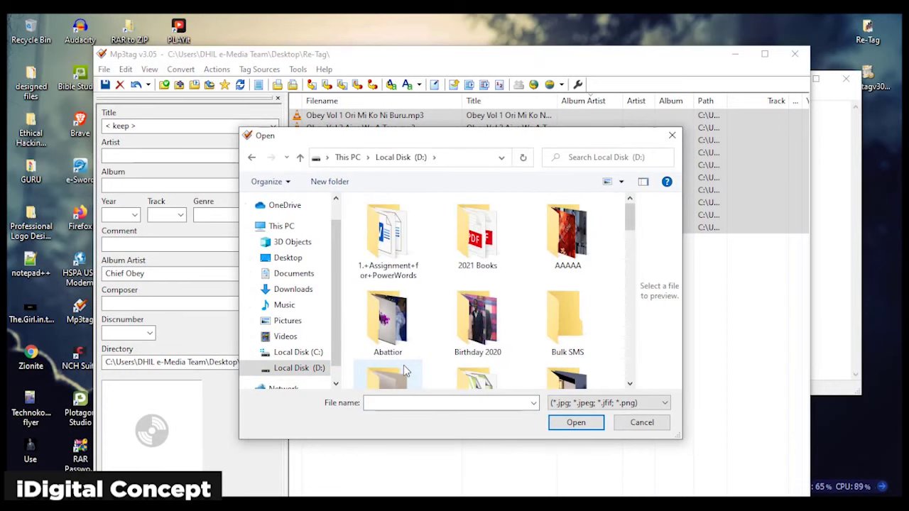
Browse from the Zionite folder through iDigitalConcept and Clients' files to the Clergyresorthub folder
scroll(405, 370, down, 1)
scroll(404, 371, down, 1)
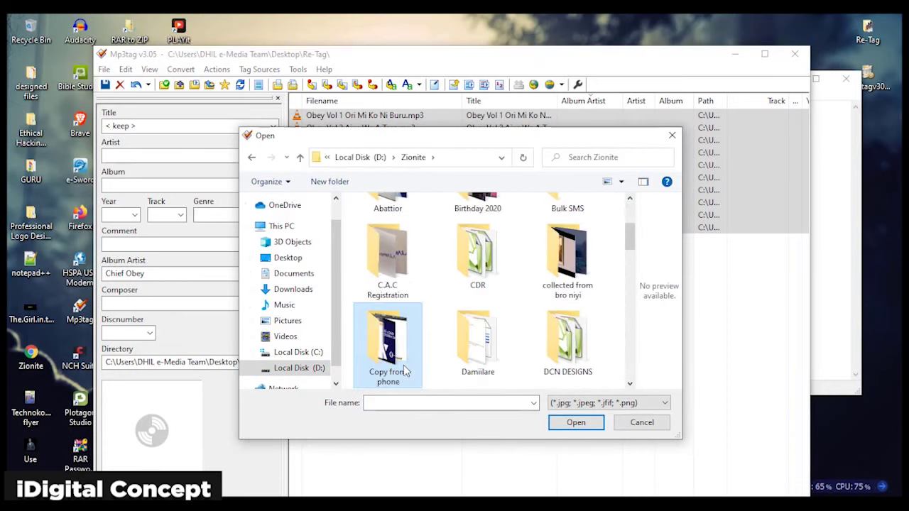
key(c)
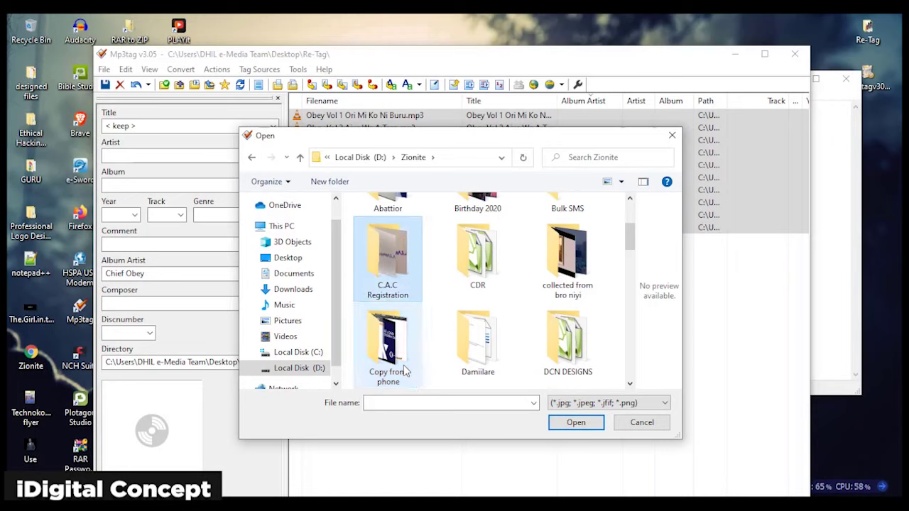
key(c)
key(c)
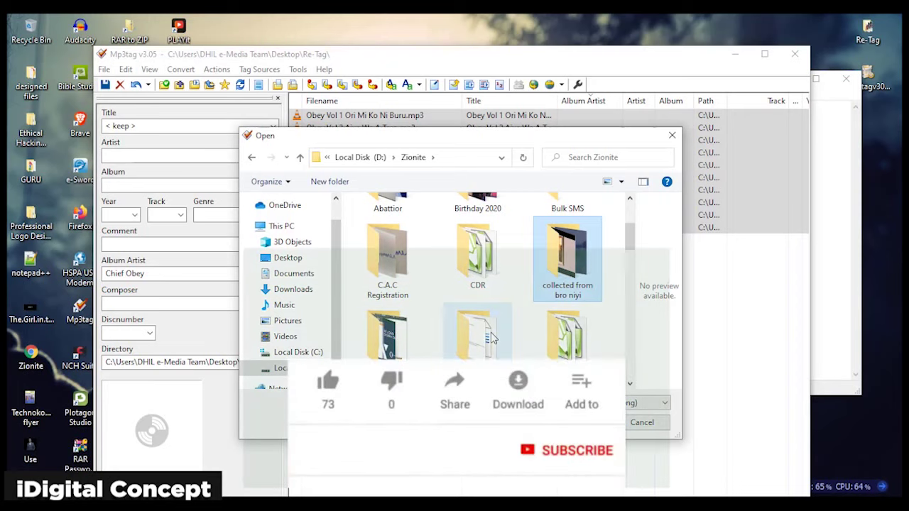
key(i)
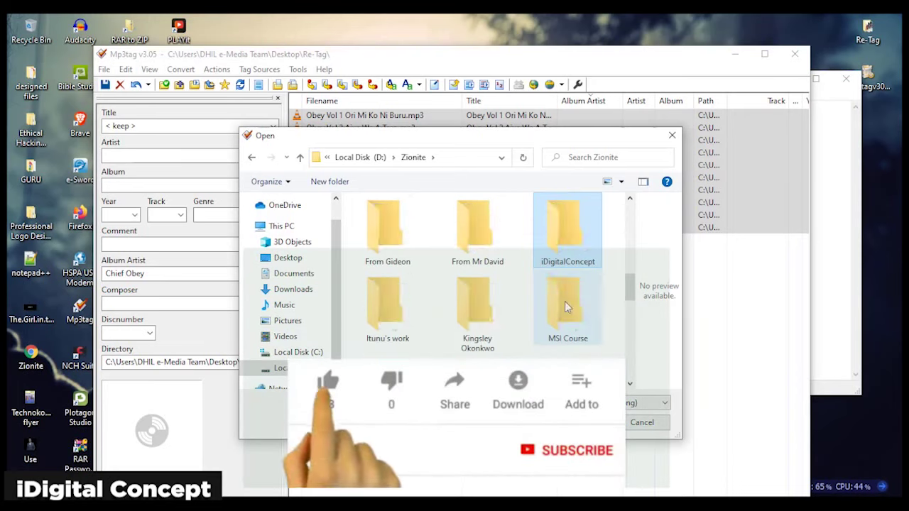
key(Return)
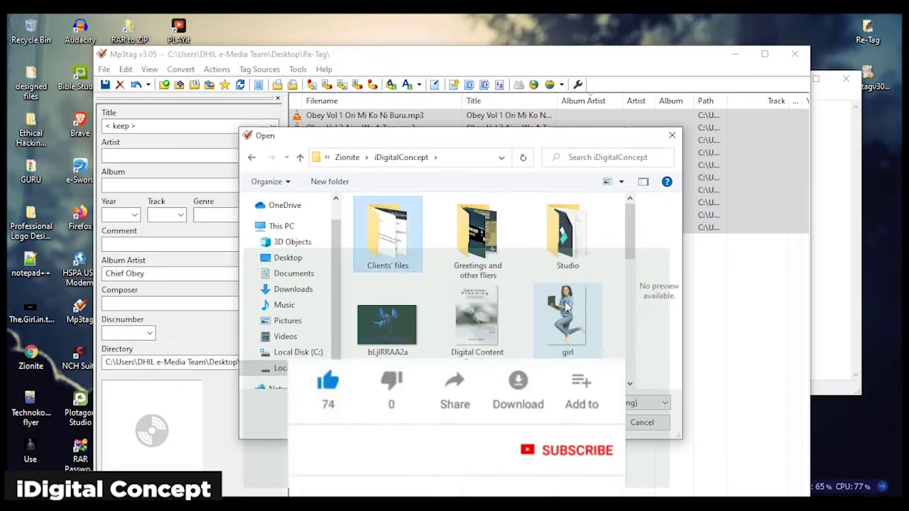
key(Return)
key(Return)
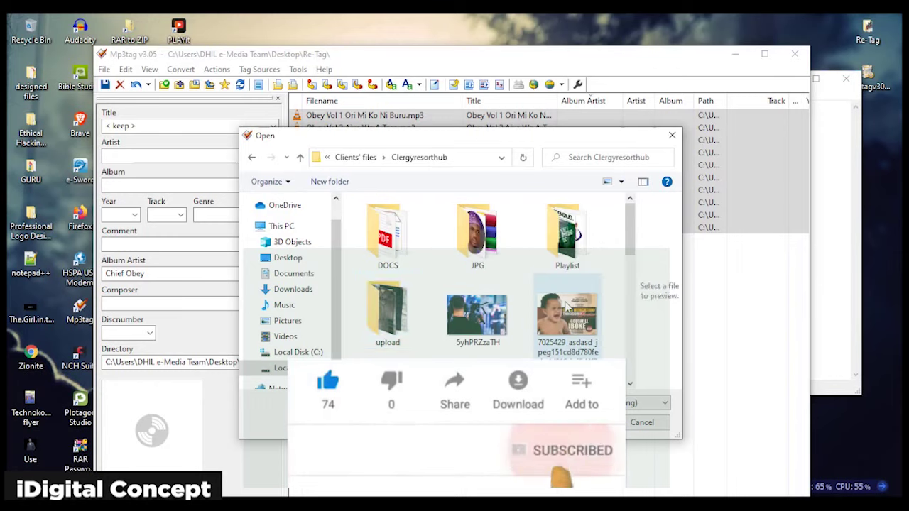
Add the "obey" picture as the cover of the ten tracks, save the tags and clear the selection
key(1)
scroll(566, 306, down, 6)
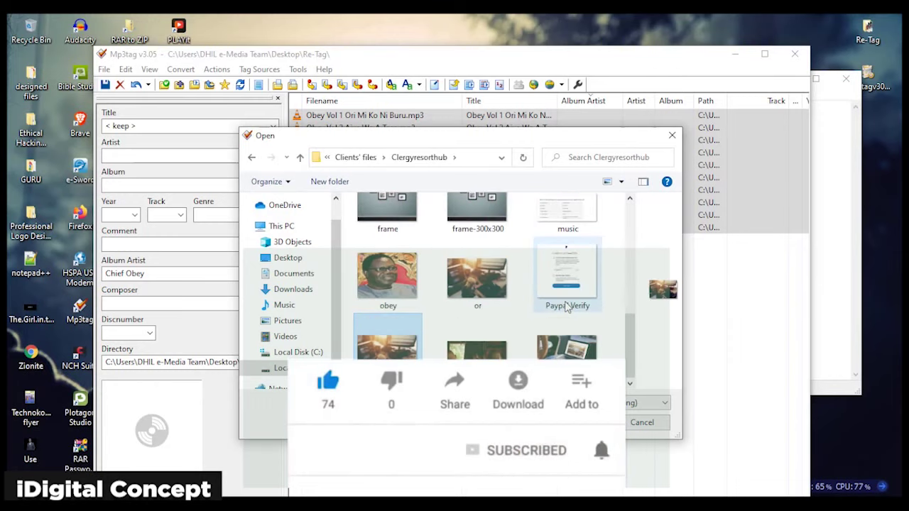
key(Up)
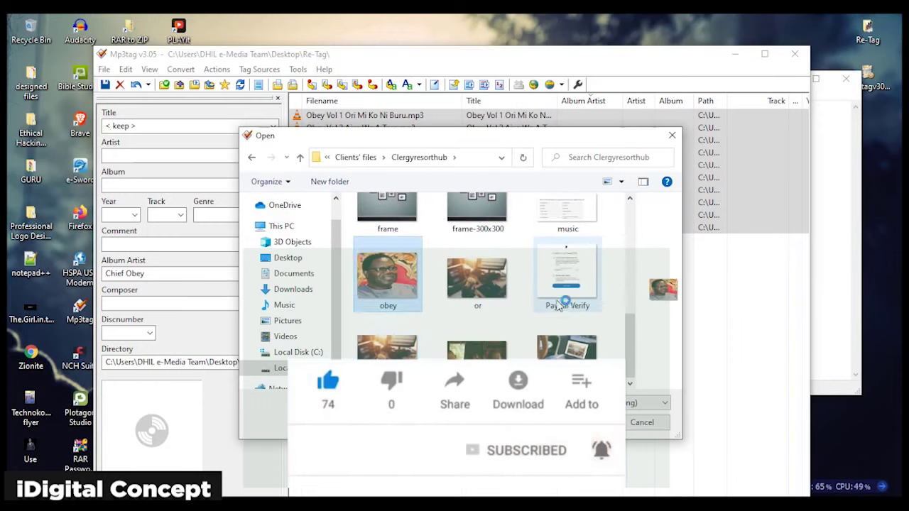
click(579, 421)
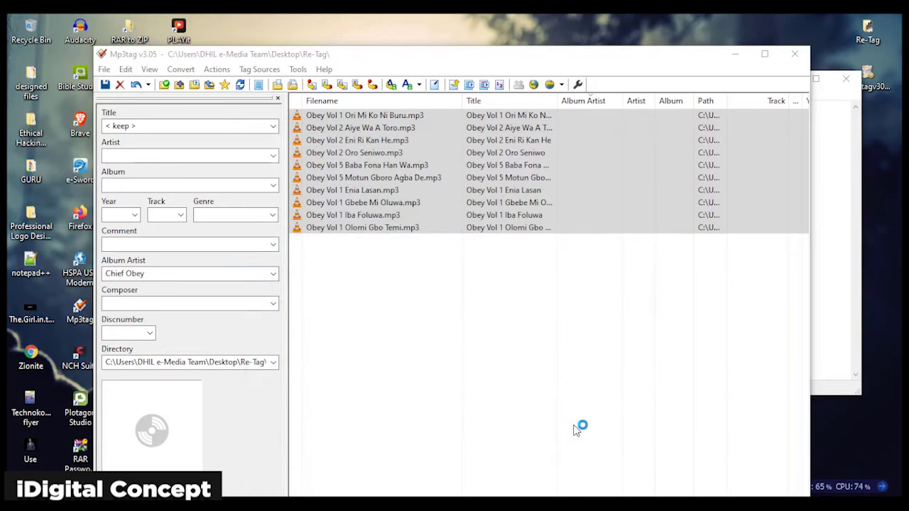
click(105, 85)
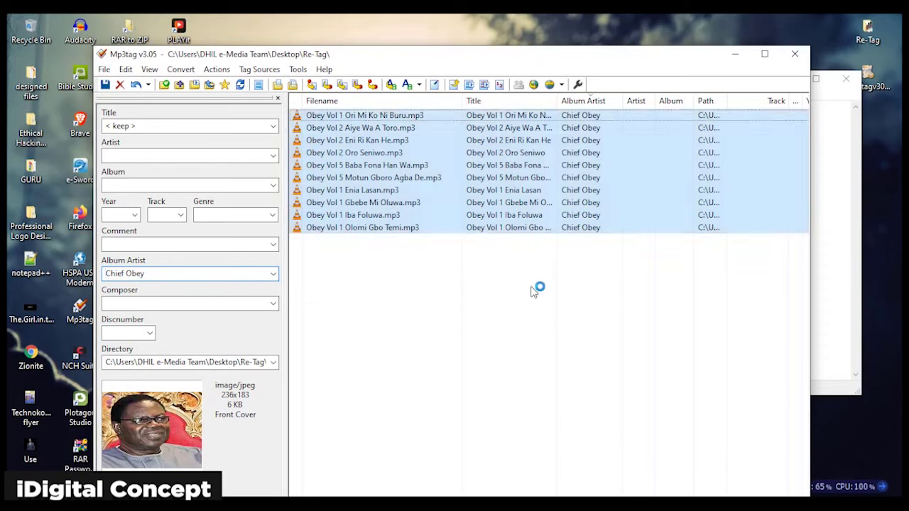
click(537, 288)
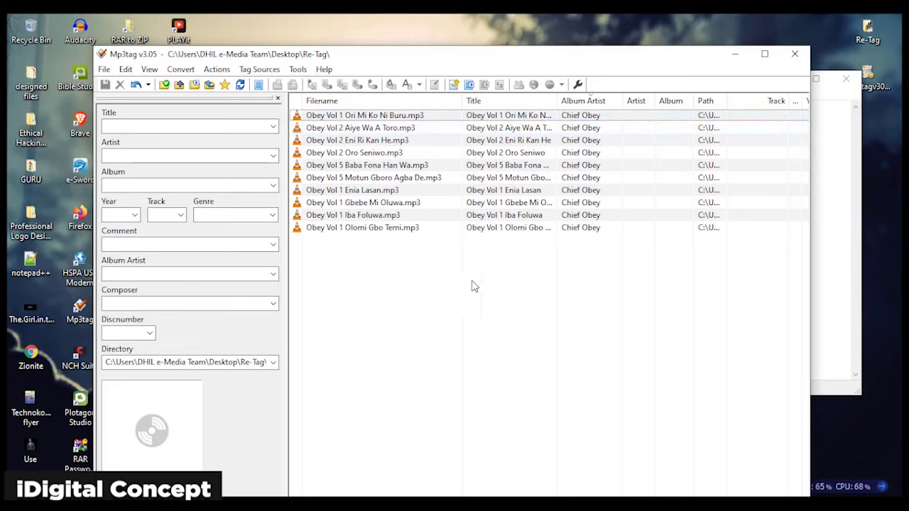
Go through the tracks one by one from the end of the list and check each cover and album artist
click(548, 229)
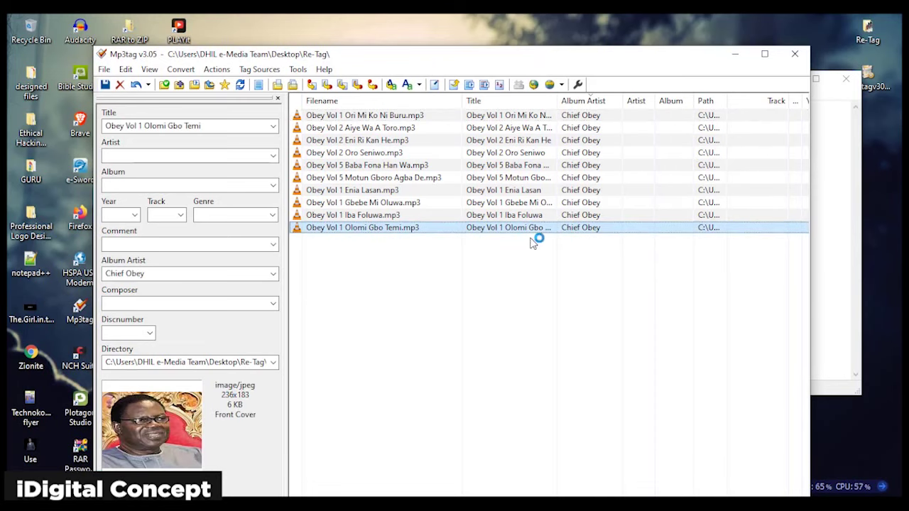
click(522, 216)
key(Up)
key(Up)
key(Up)
key(Up)
key(Up)
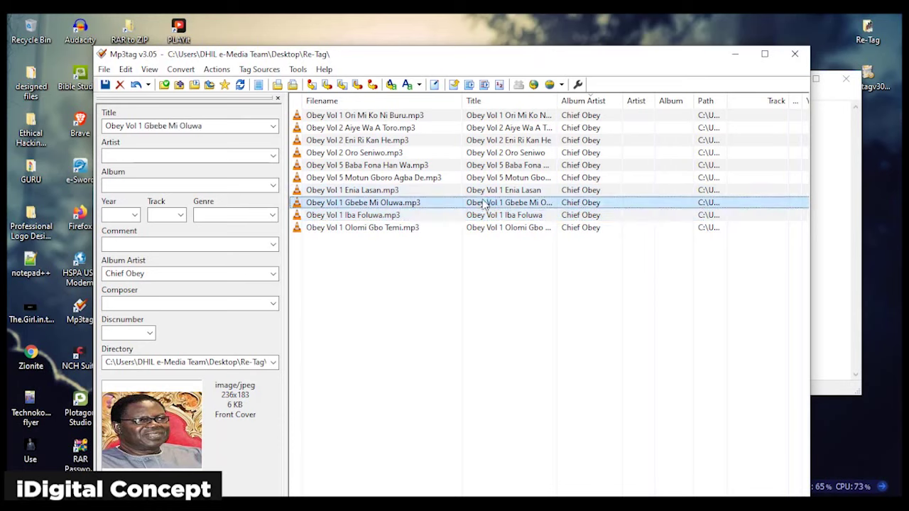
key(Up)
key(Up)
key(Up)
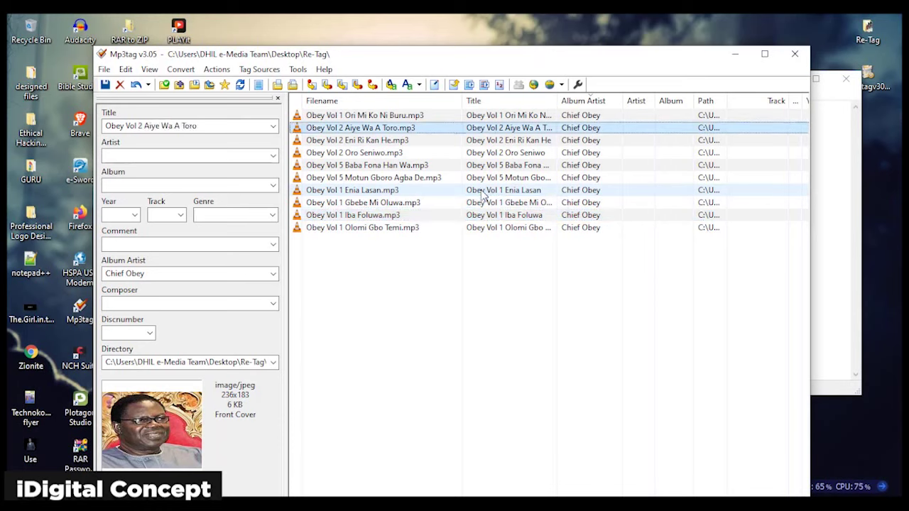
click(550, 283)
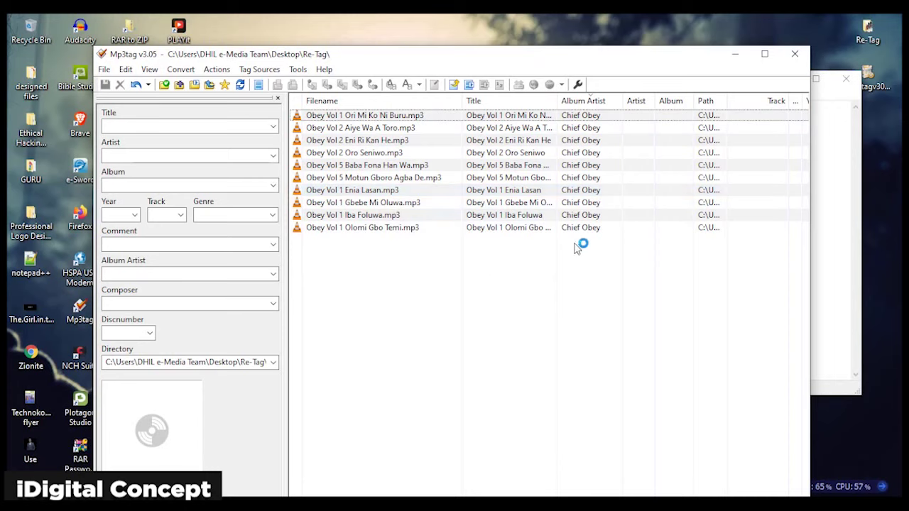
Save artist "Chief Obey", album "New Release", year 2021, genre "Classical", comment "Fantabulous!" and disc number 1 for all ten tracks
drag(561, 263, 548, 115)
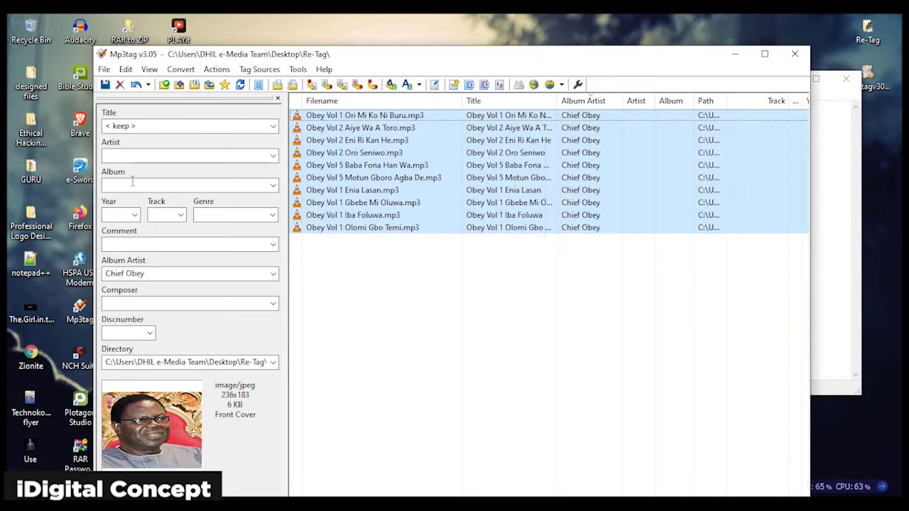
click(117, 155)
text(Chief Obey)
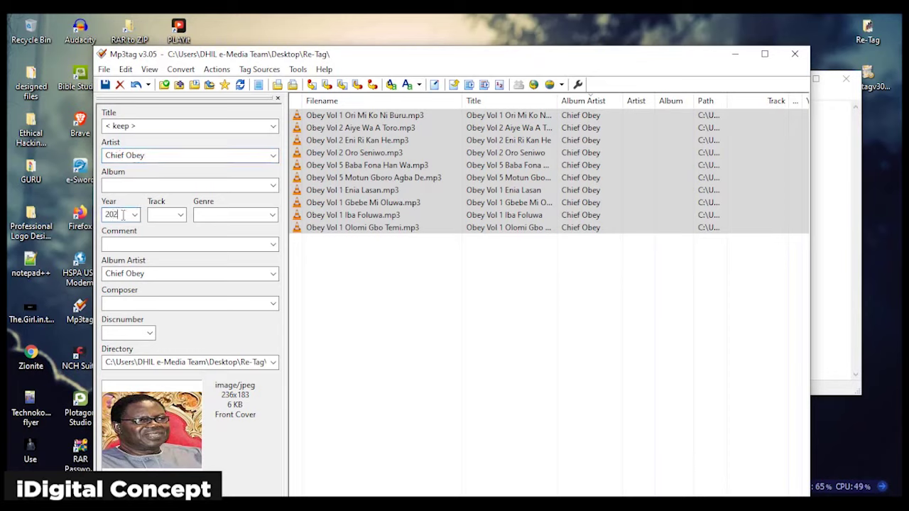
click(231, 216)
text(C)
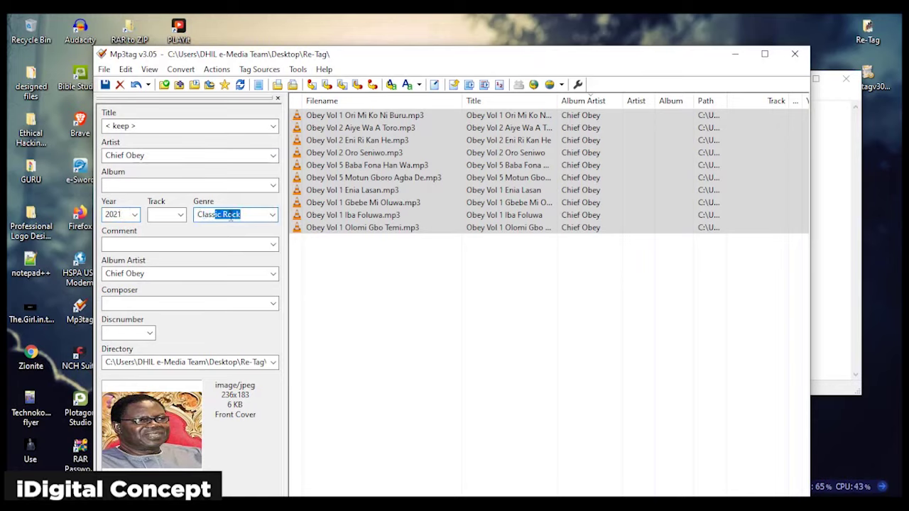
text(lassical)
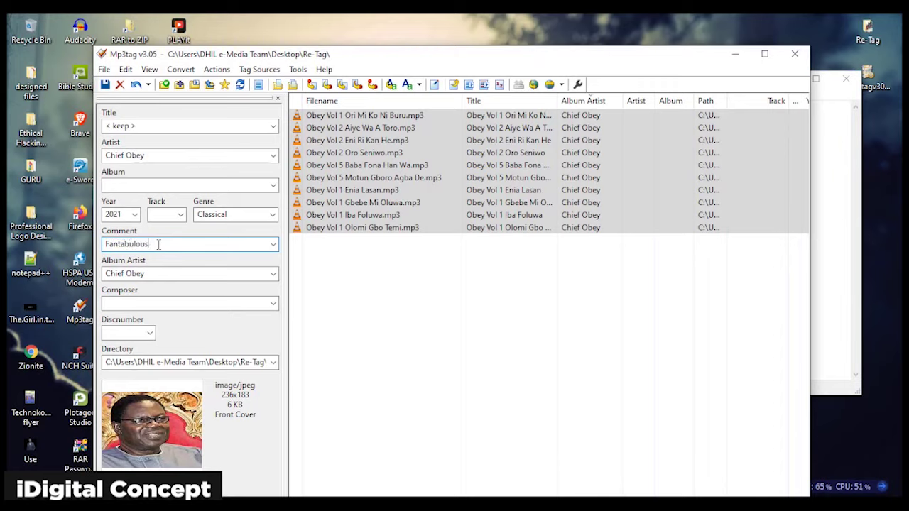
click(105, 86)
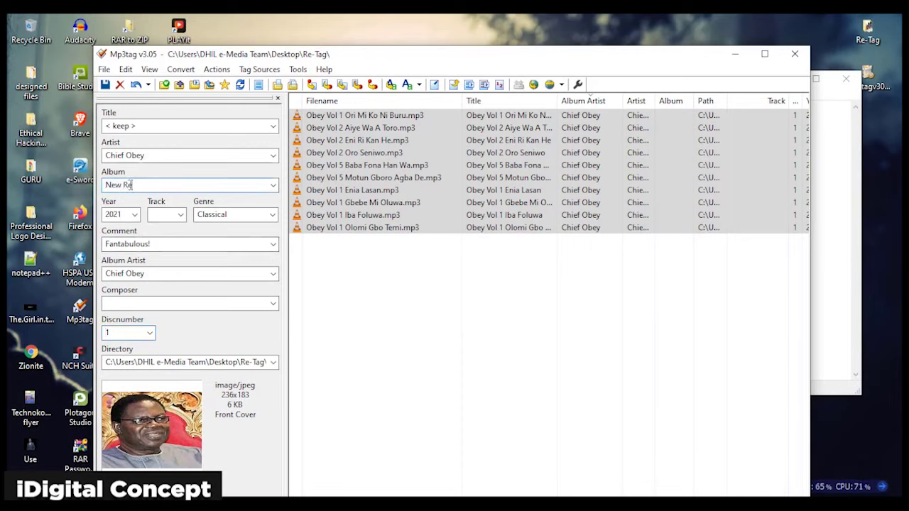
click(106, 85)
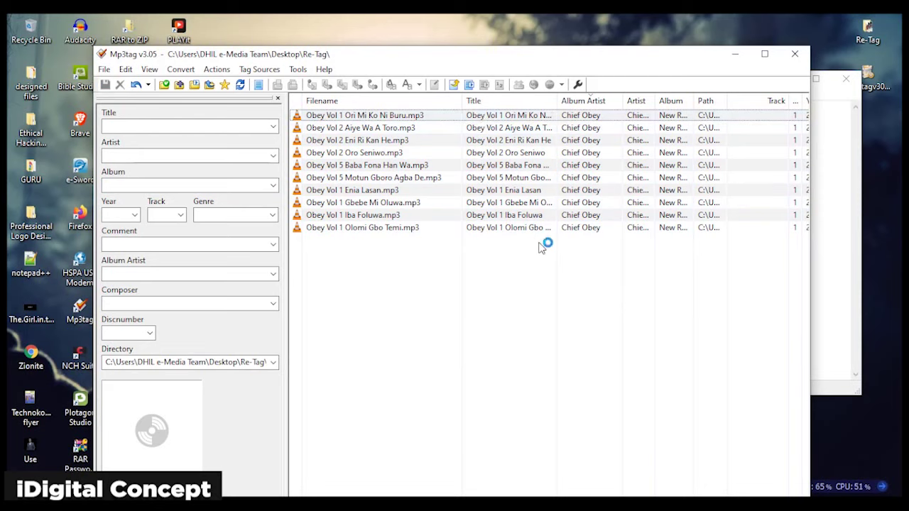
Narrow the Track column to make room for the Year column and review the first three tracks' tags
drag(789, 100, 774, 100)
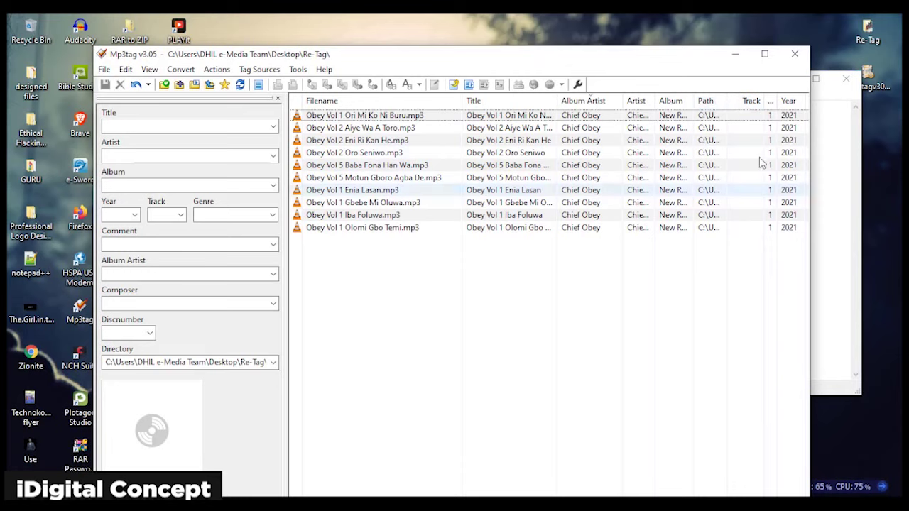
click(751, 116)
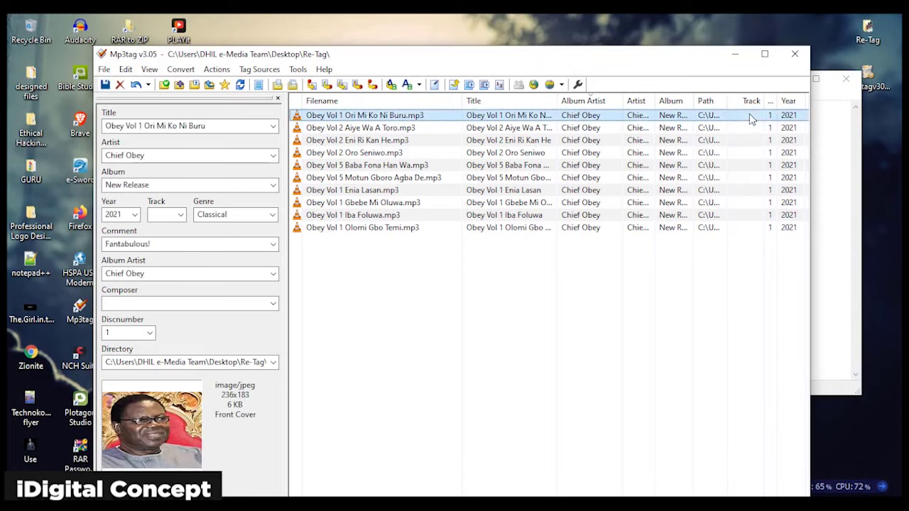
click(746, 127)
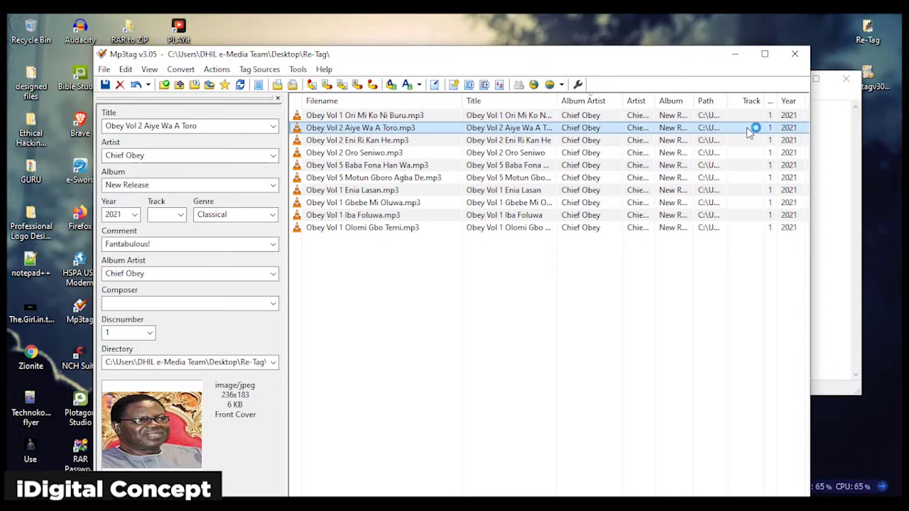
click(742, 141)
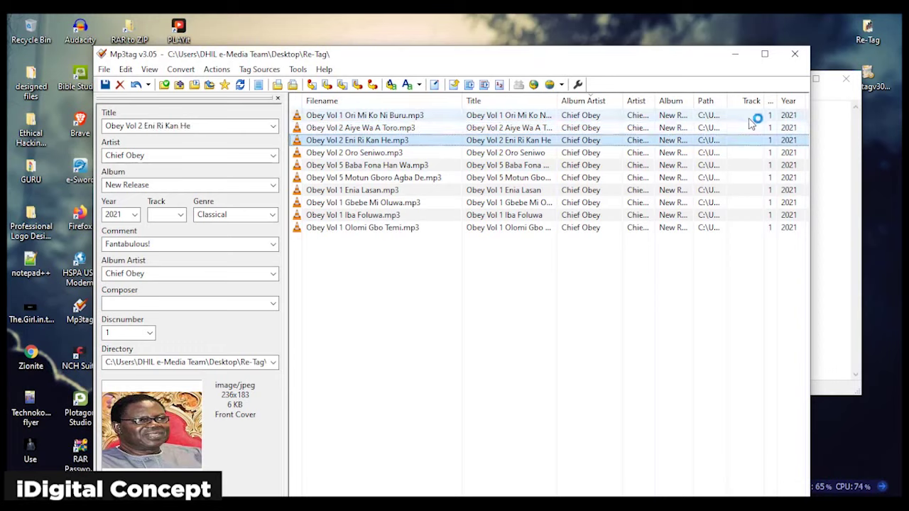
click(747, 116)
Set the track number of Obey Vol 2 Aiye Wa A Toro to 2 and save the tag
click(747, 129)
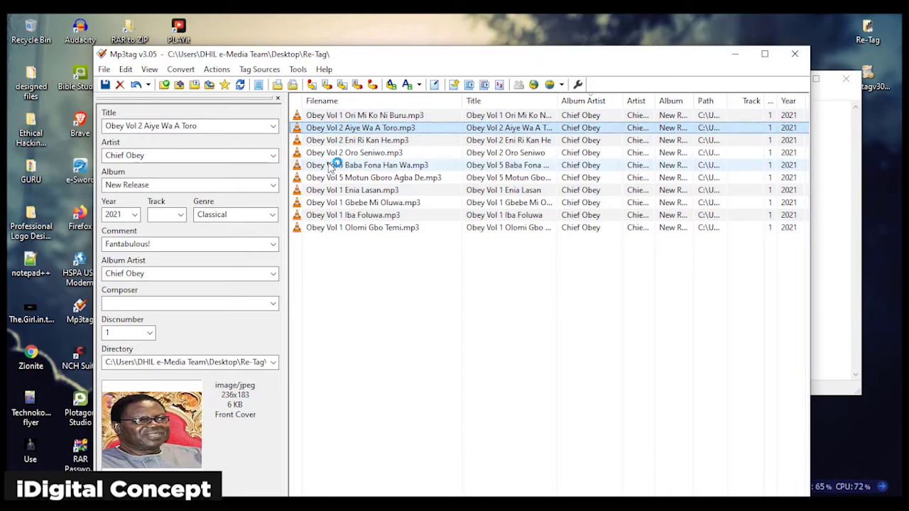
click(181, 214)
click(174, 216)
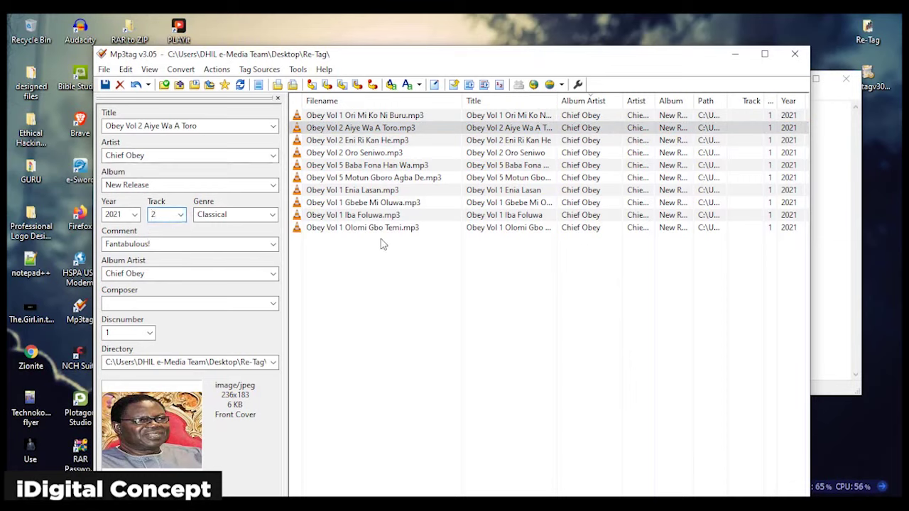
click(104, 84)
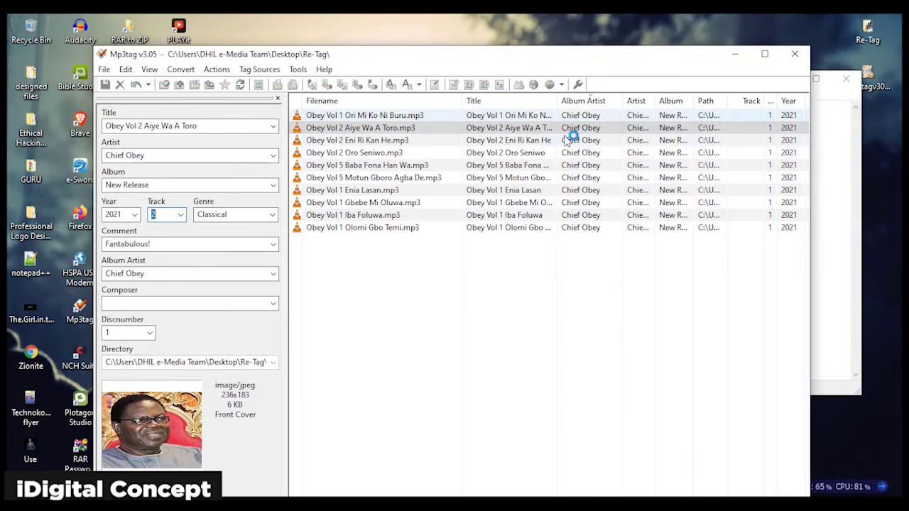
Set the track number of Obey Vol 1 Ori Mi Ko Ni Buru to 1 and save the tag
click(756, 115)
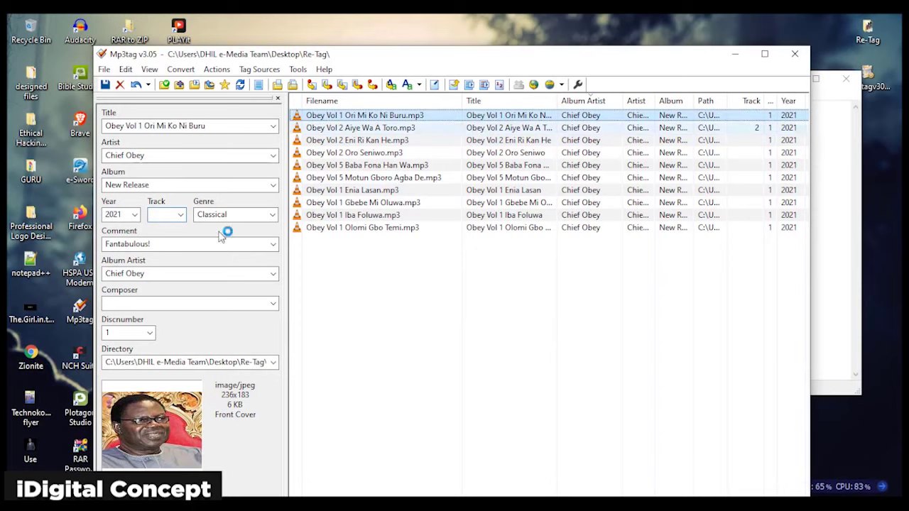
click(167, 215)
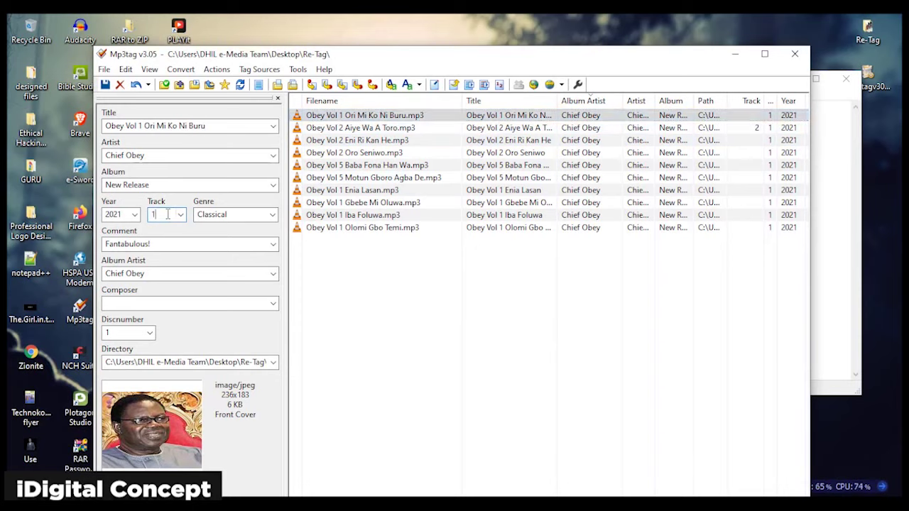
click(105, 85)
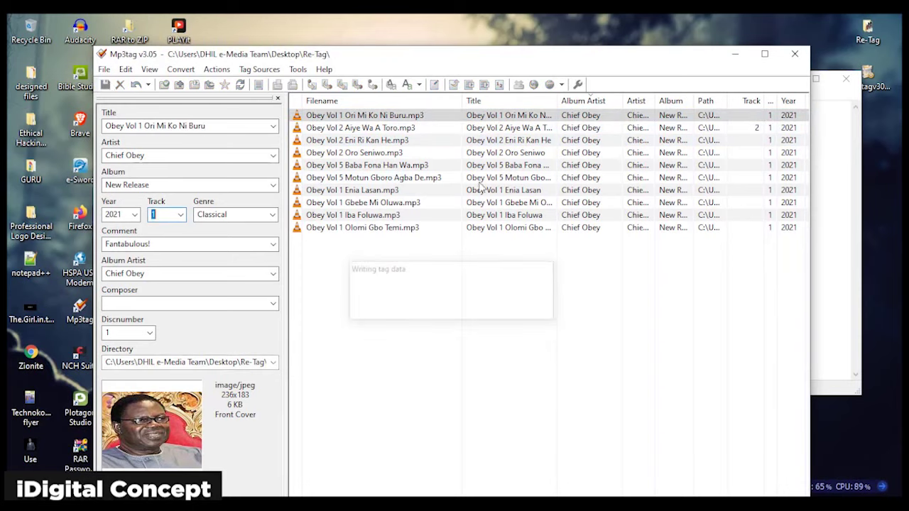
Set the track number of Obey Vol 2 Eni Ri Kan He to 3 and save the tag
click(728, 140)
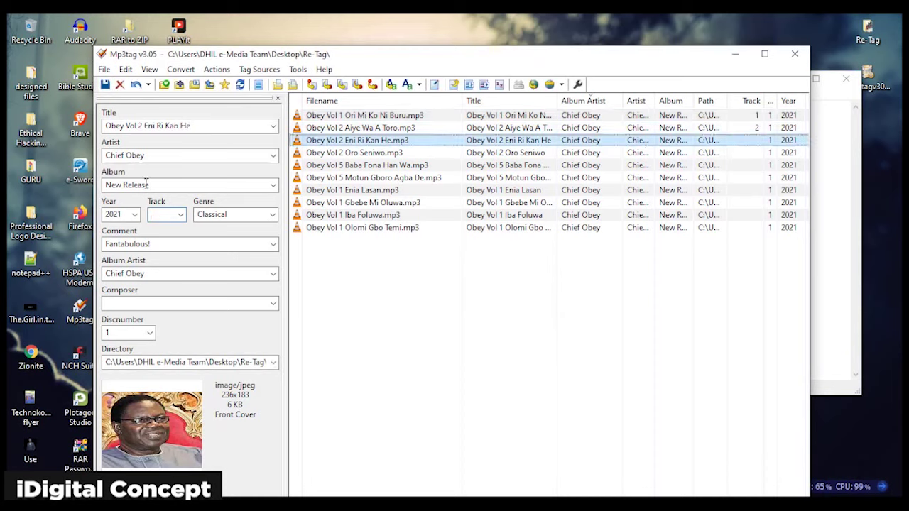
click(165, 213)
text(3)
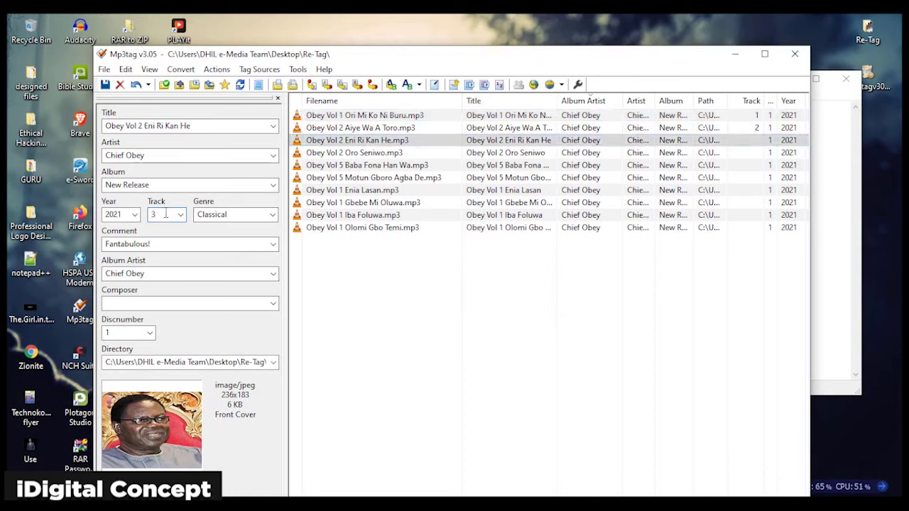
click(105, 85)
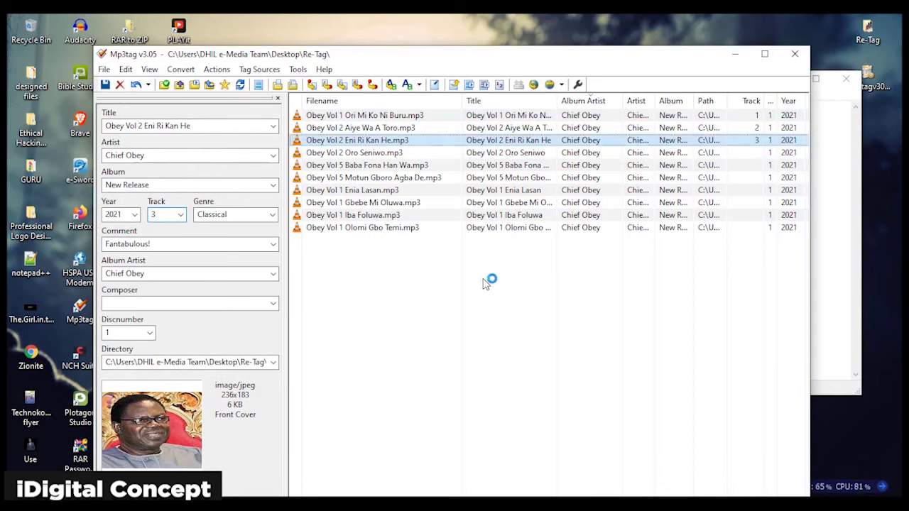
Select all ten tracks in the list
click(489, 280)
key(ctrl+a)
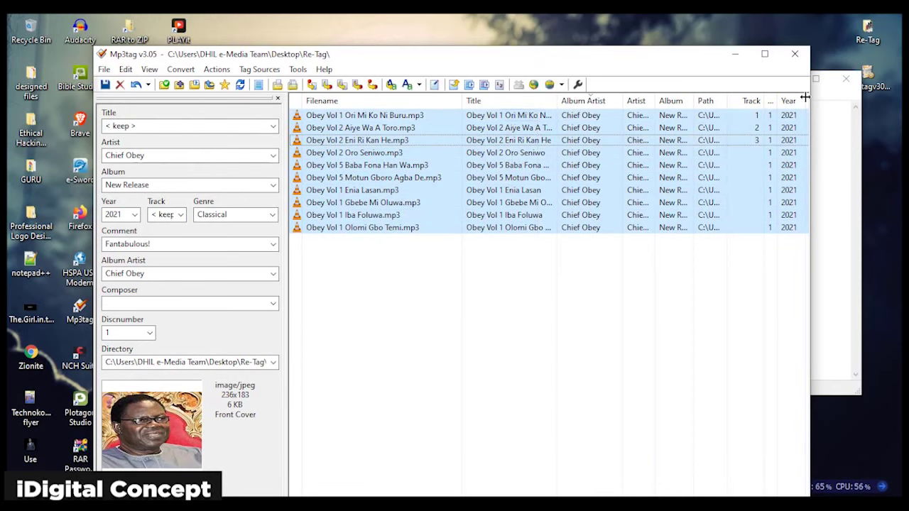
Close Mp3tag and open the Re-Tag folder from the desktop in File Explorer
click(795, 56)
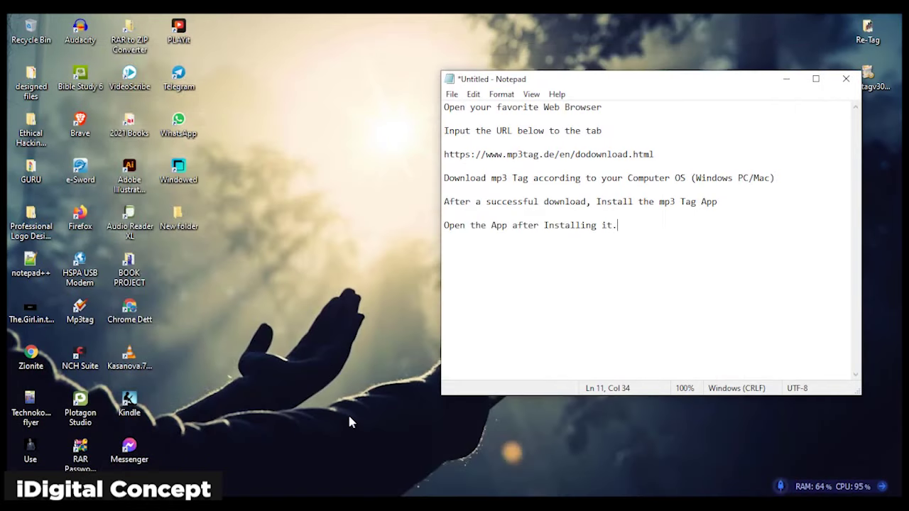
click(336, 302)
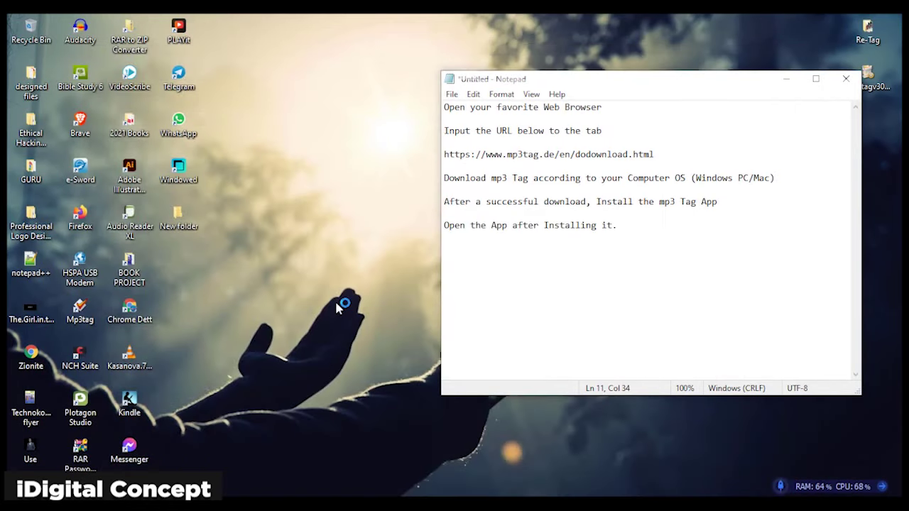
double_click(866, 32)
key(ctrl+a)
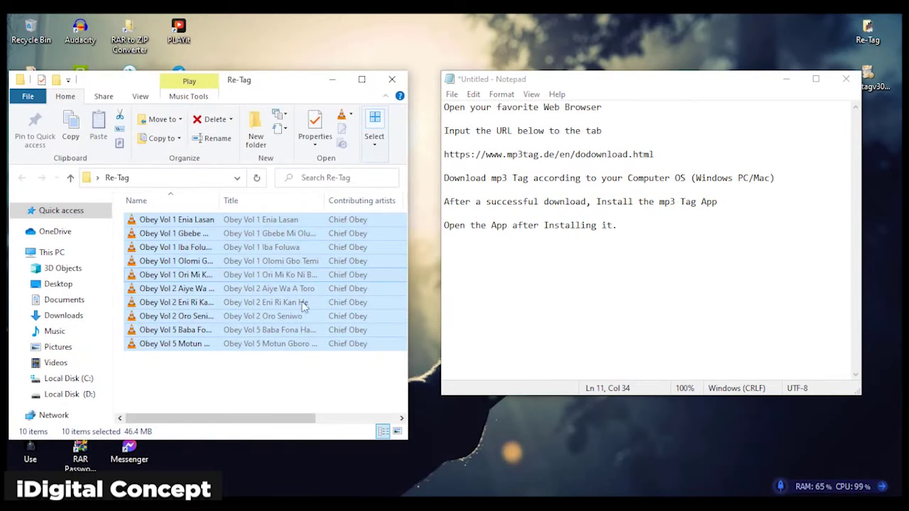
click(290, 399)
Play Obey Vol 2 Oro Seniwo in VLC media player to check its cover image, and close the player
click(266, 318)
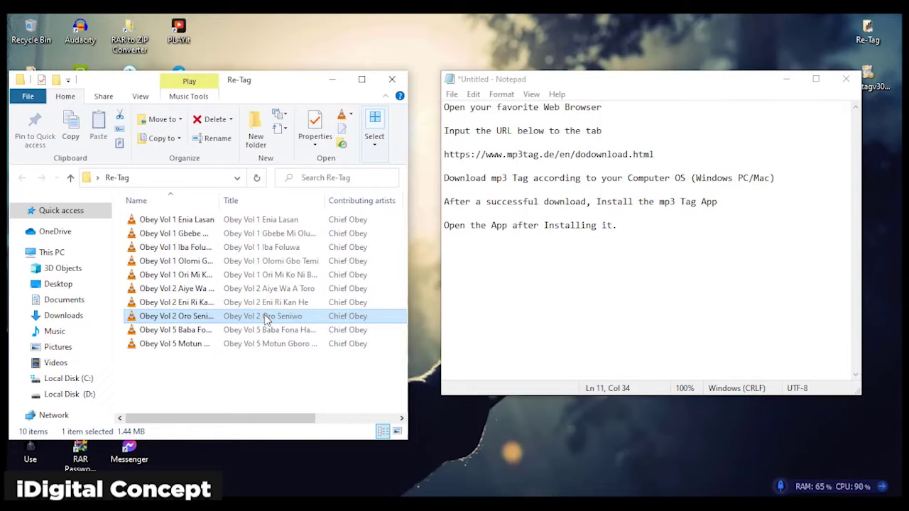
double_click(264, 318)
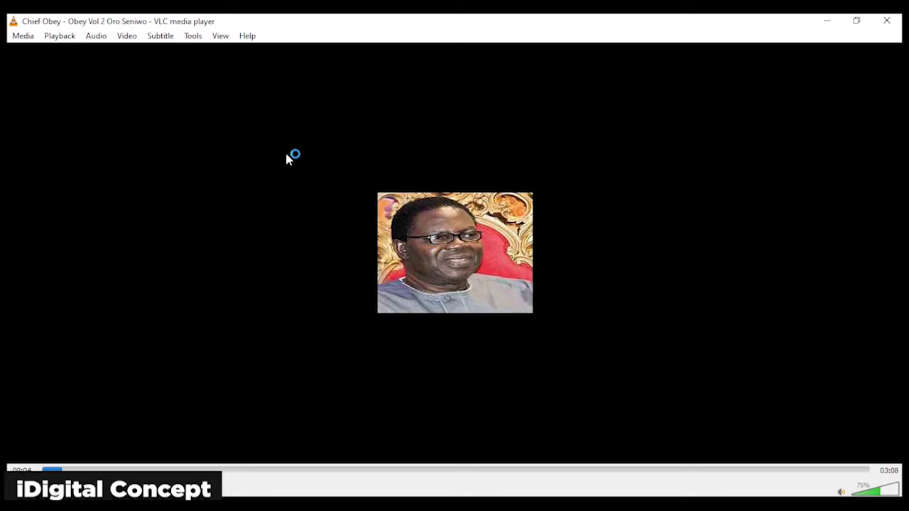
click(887, 21)
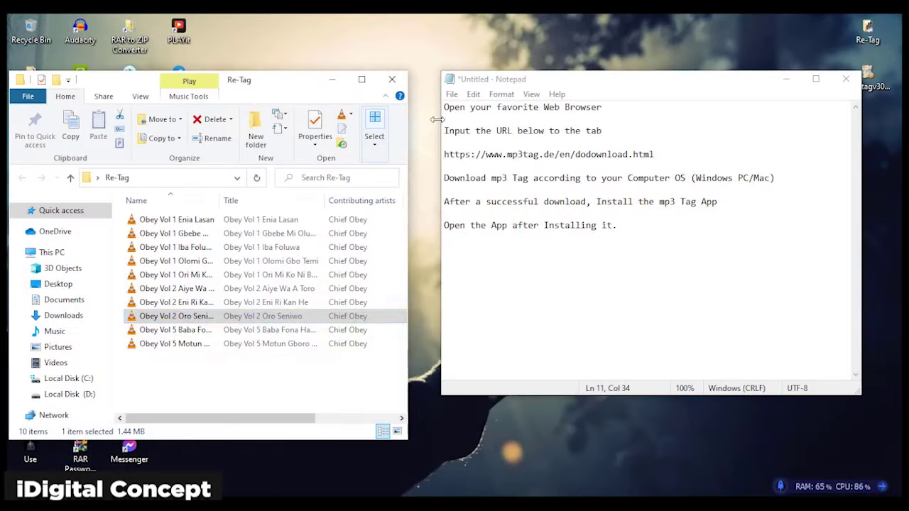
Maximize the Re-Tag folder window and examine the tag details in the file properties of Obey Vol 2 Oro Seniwo
click(361, 79)
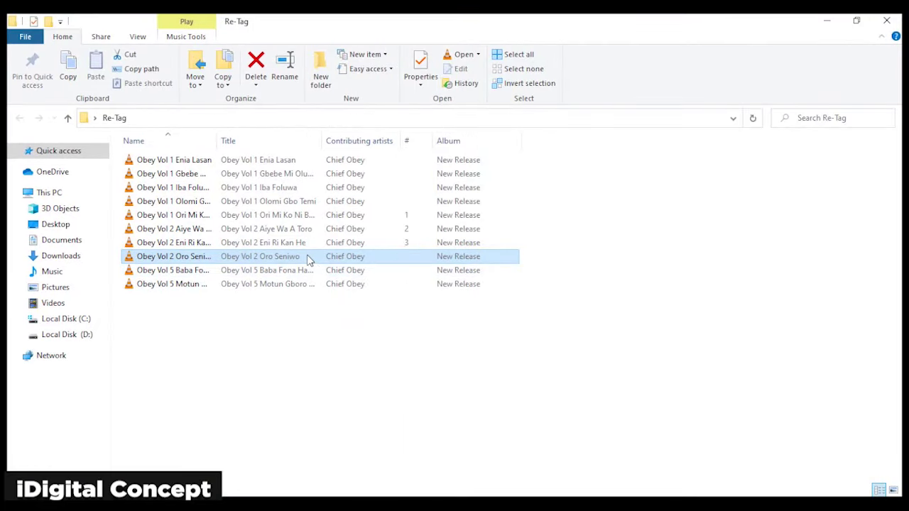
right_click(254, 260)
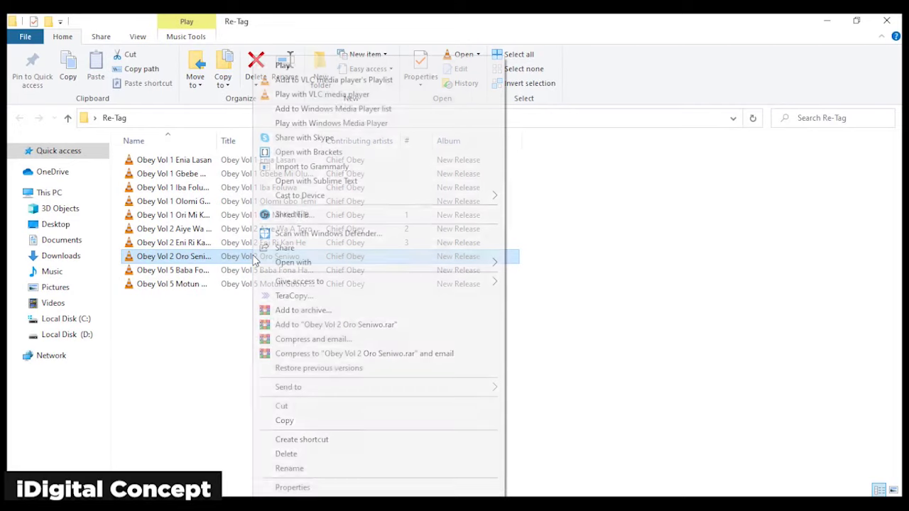
click(292, 487)
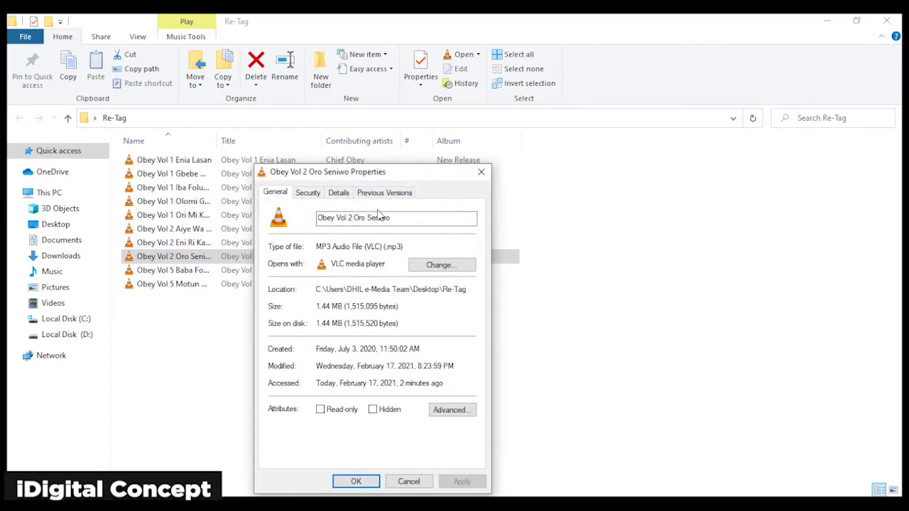
click(340, 193)
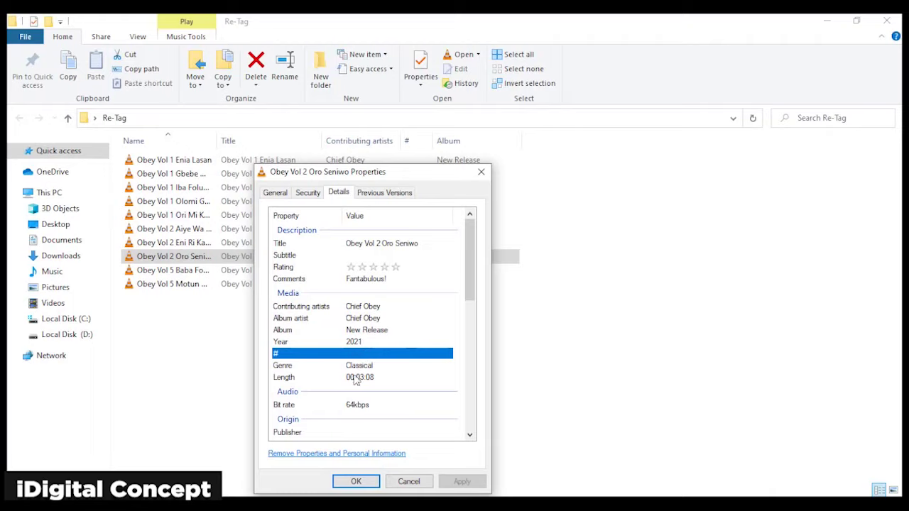
drag(474, 284, 478, 238)
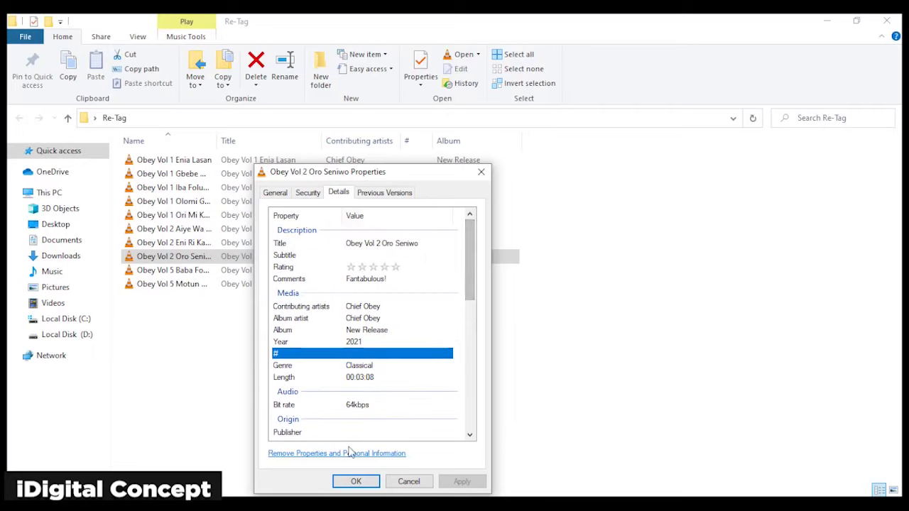
click(356, 482)
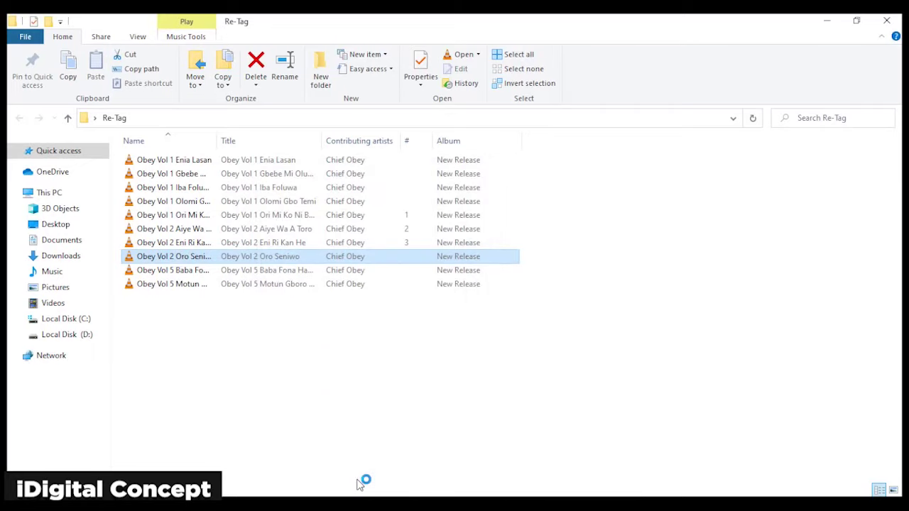
click(660, 249)
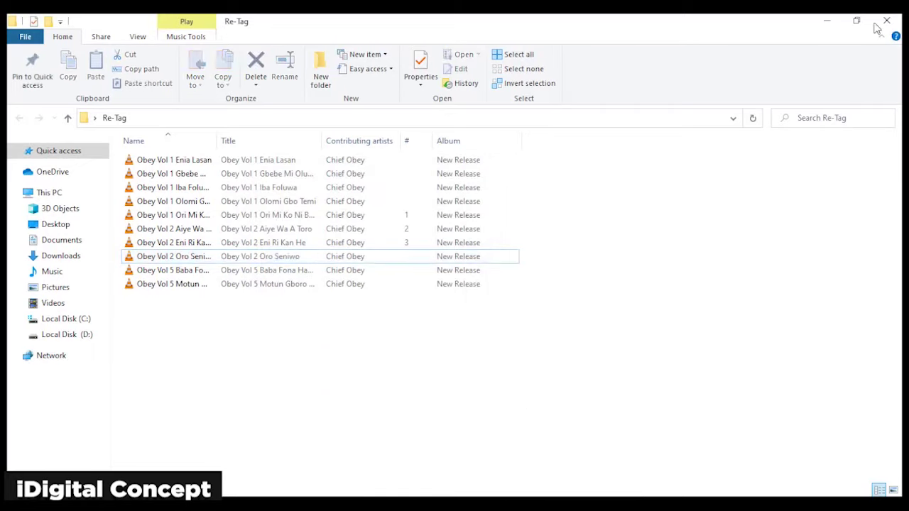